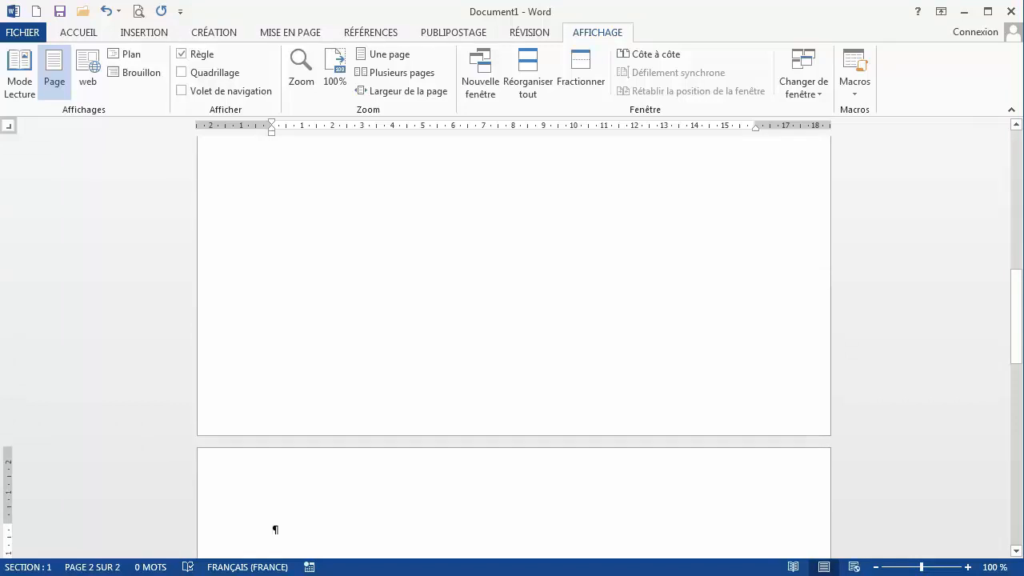
Enter COMPTE-RENDU at the start of page 2, followed by a tab and an automatically updating date in the 21/03/2014 format
type("C")
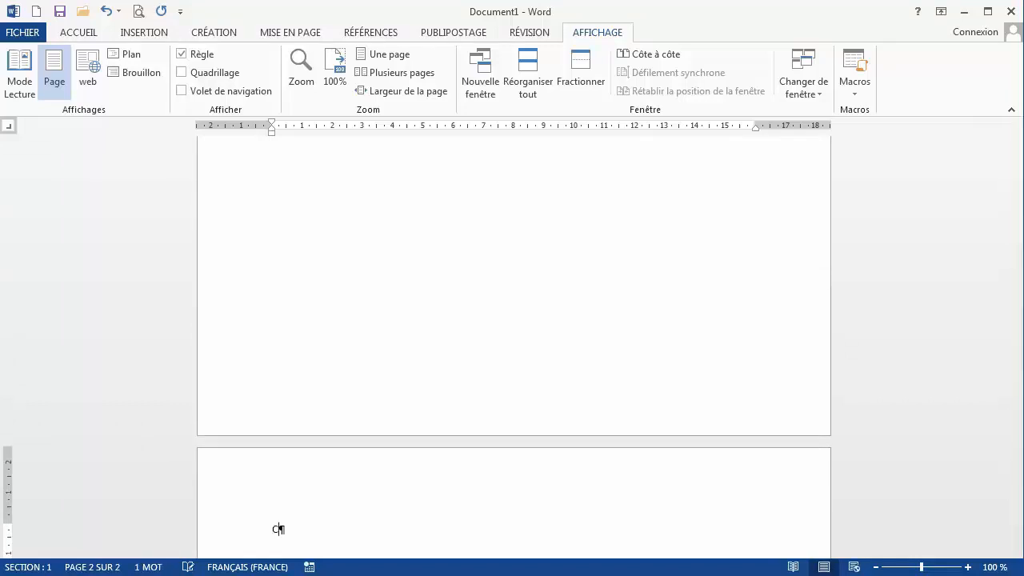
type("OMPTE-RENDU")
key("Tab")
left_click(143, 33)
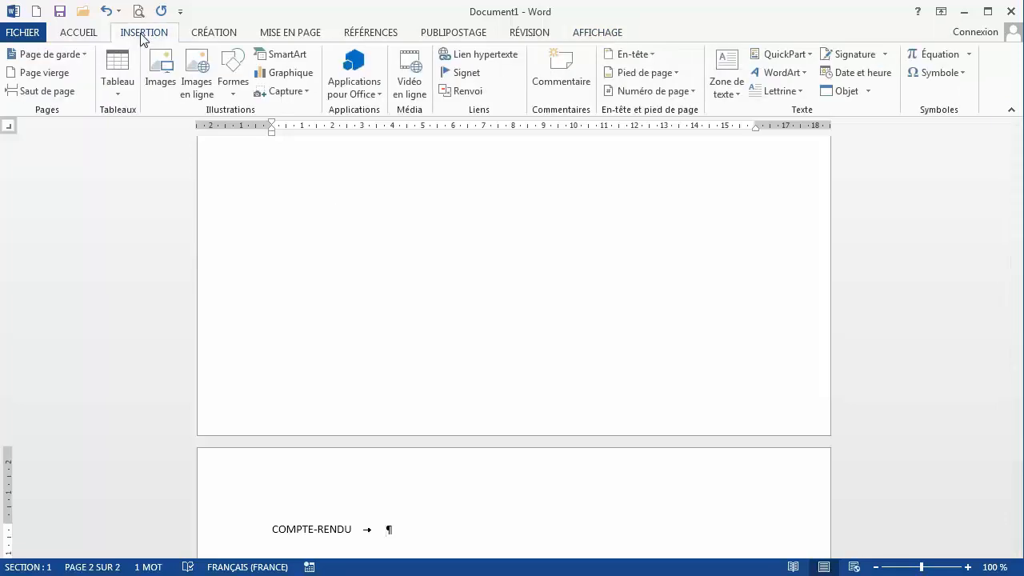
left_click(856, 73)
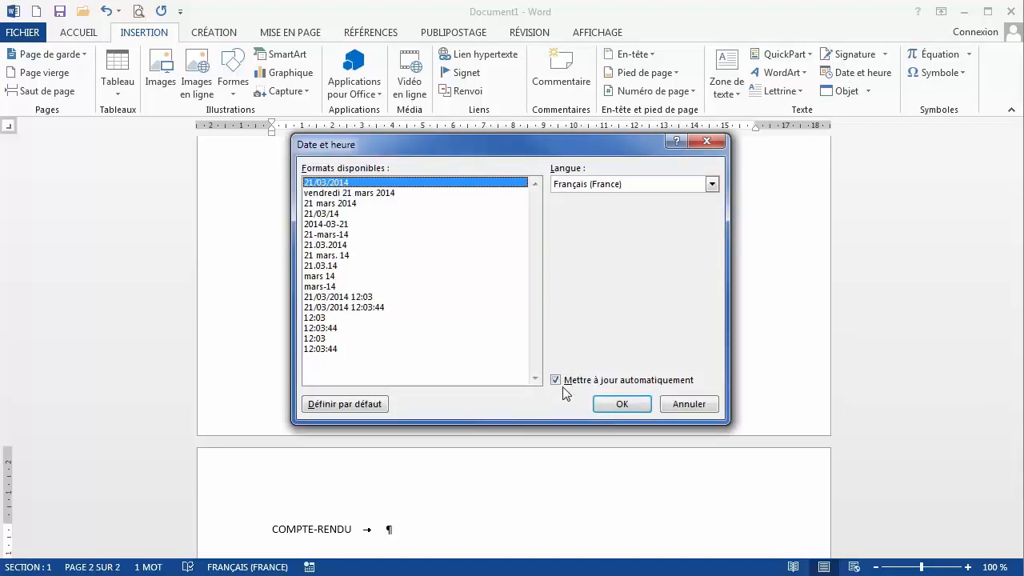
left_click(612, 404)
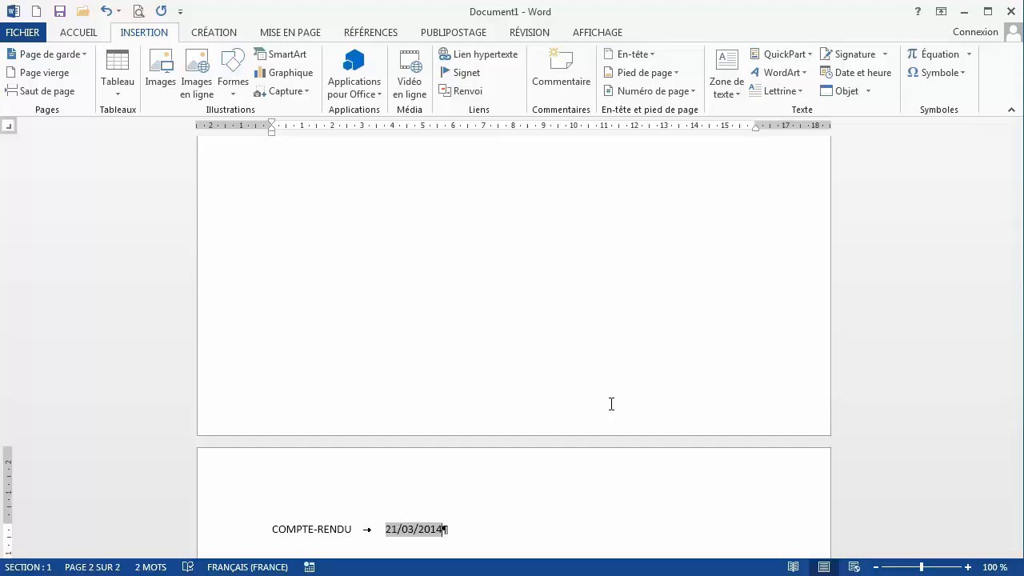
Insert four page breaks after the COMPTE-RENDU line
key("ctrl+Return")
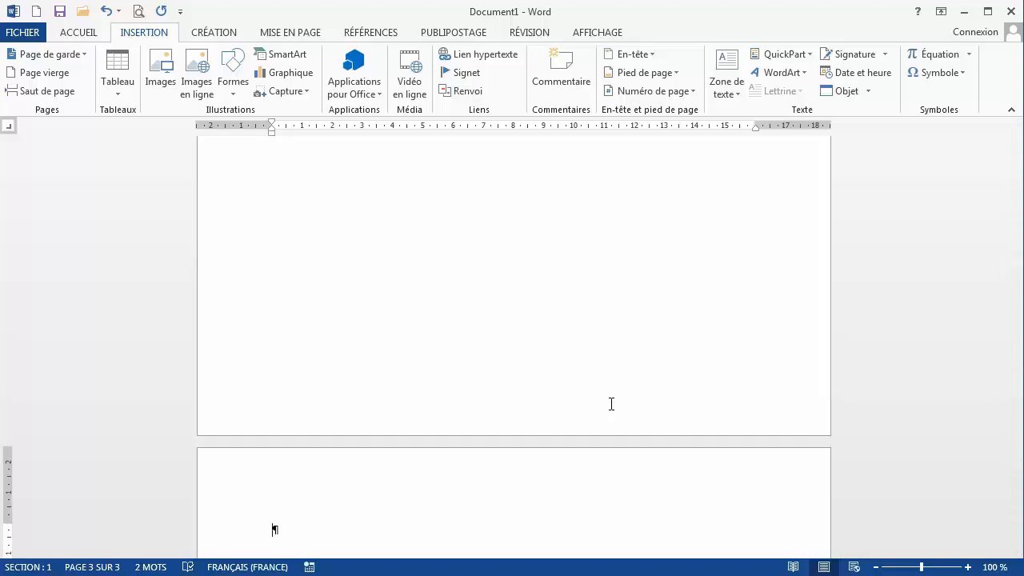
key("ctrl+Return")
key("ctrl+Return")
key("ctrl+Return")
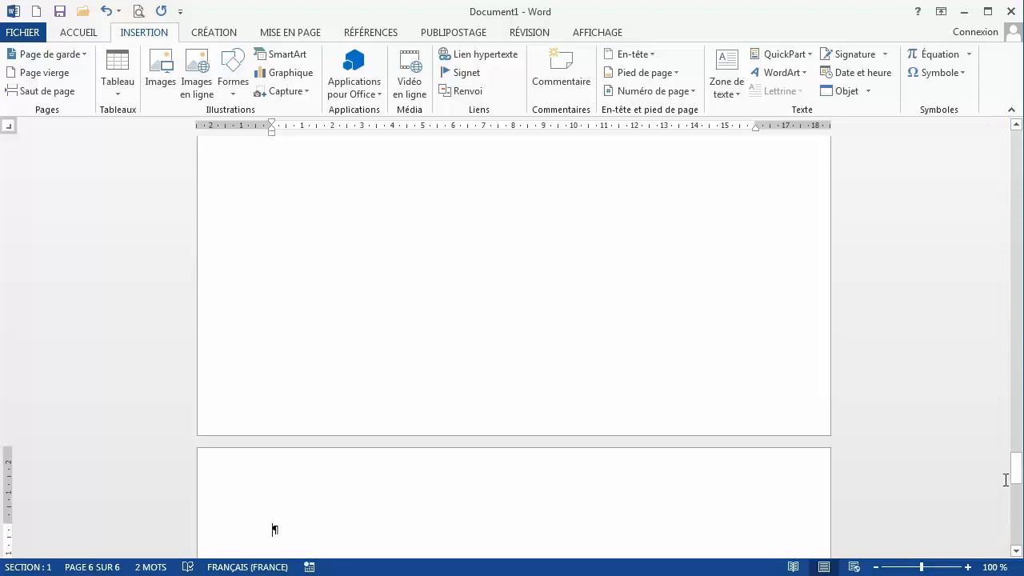
Set a right-aligned tab stop at the right margin, about 16 cm, for the COMPTE-RENDU line
left_click_drag(1018, 480, 985, 209)
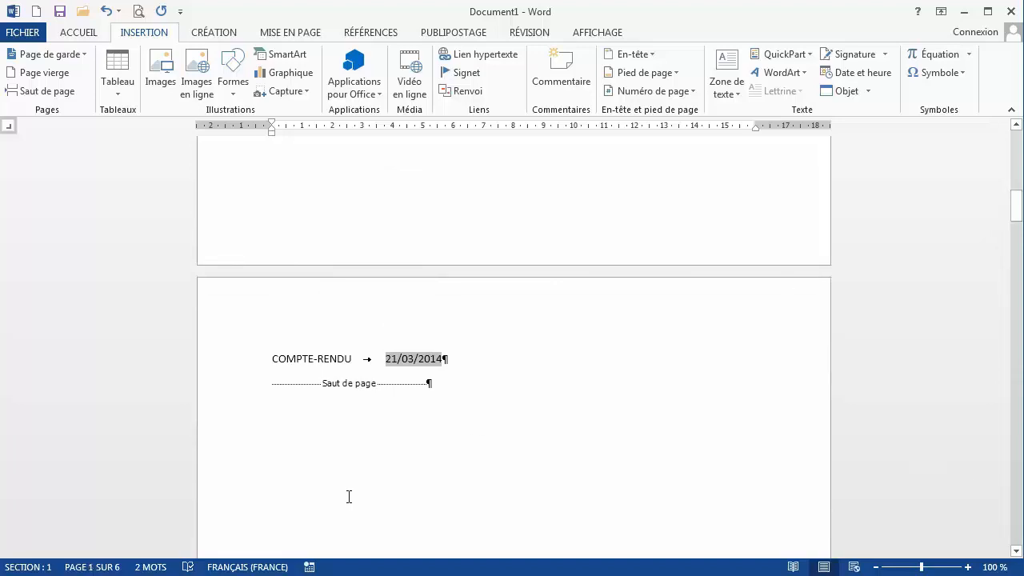
left_click(358, 358)
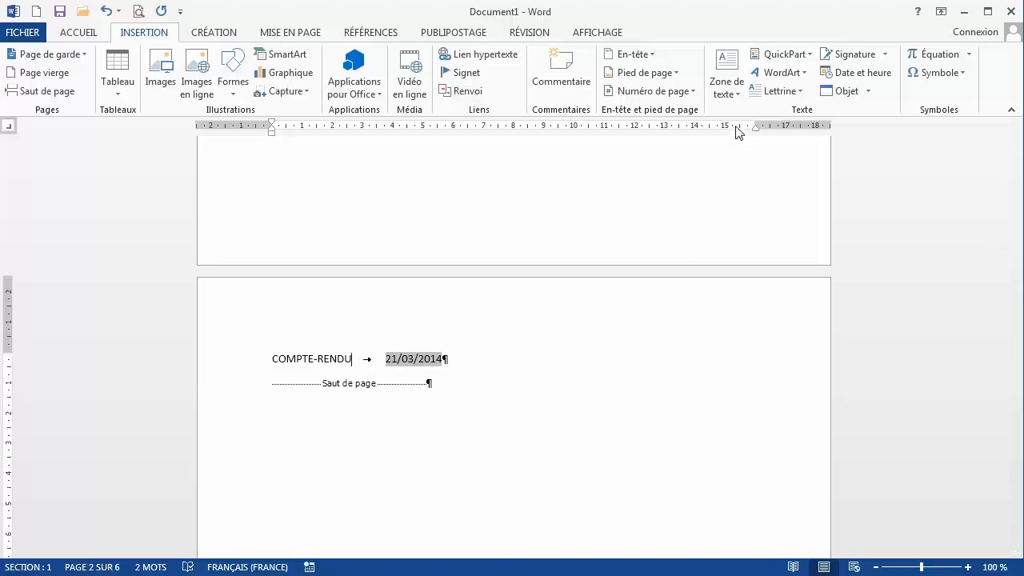
left_click_drag(735, 128, 757, 133)
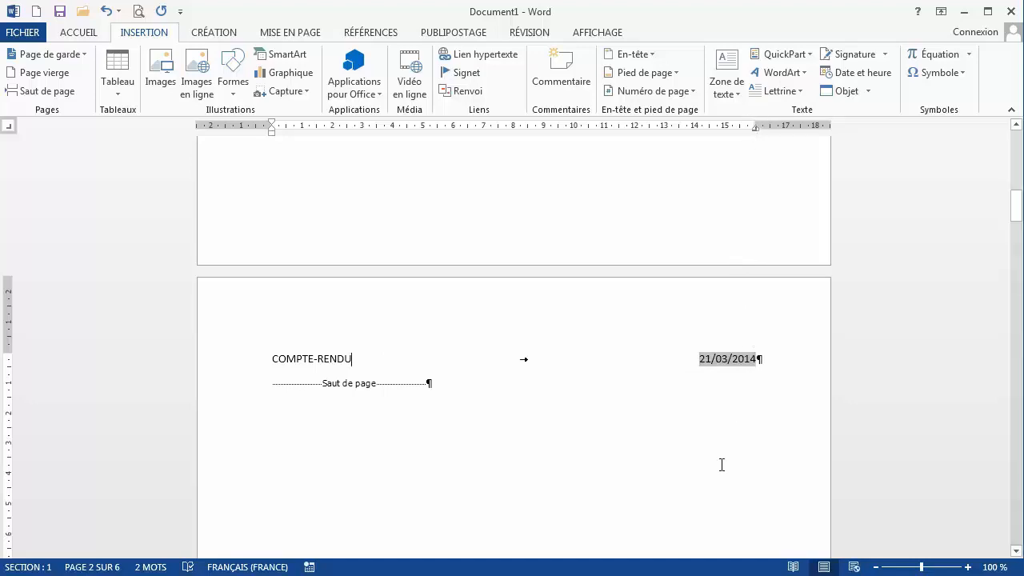
Shade the COMPTE-RENDU paragraph with the darkest grey of the first theme colour column
left_click(80, 33)
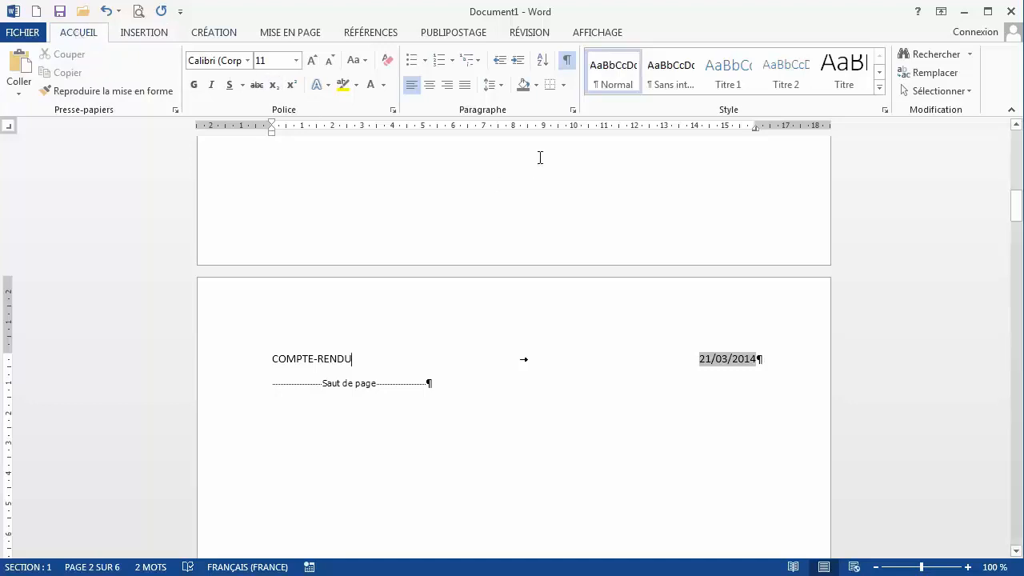
left_click(534, 86)
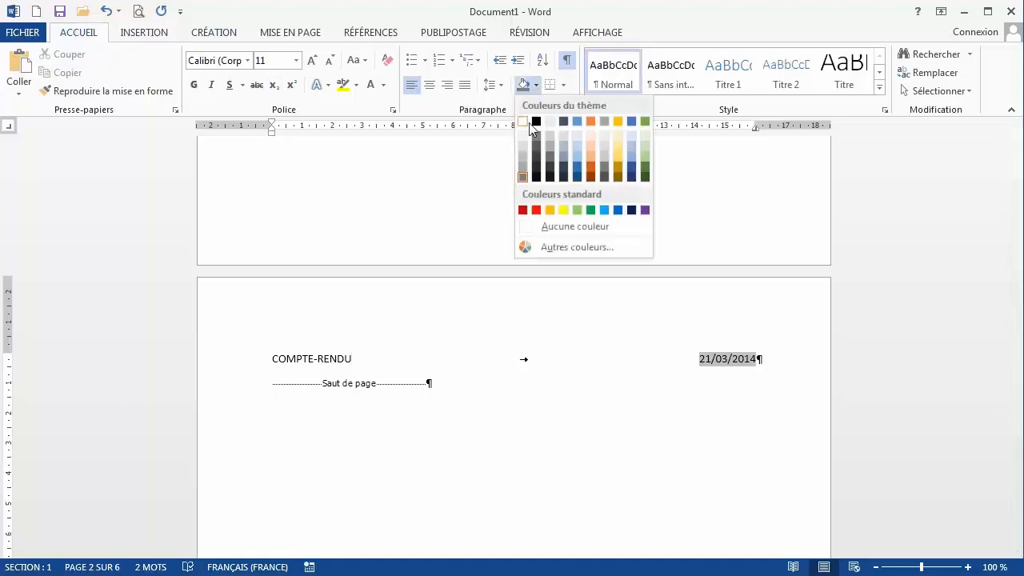
left_click(523, 177)
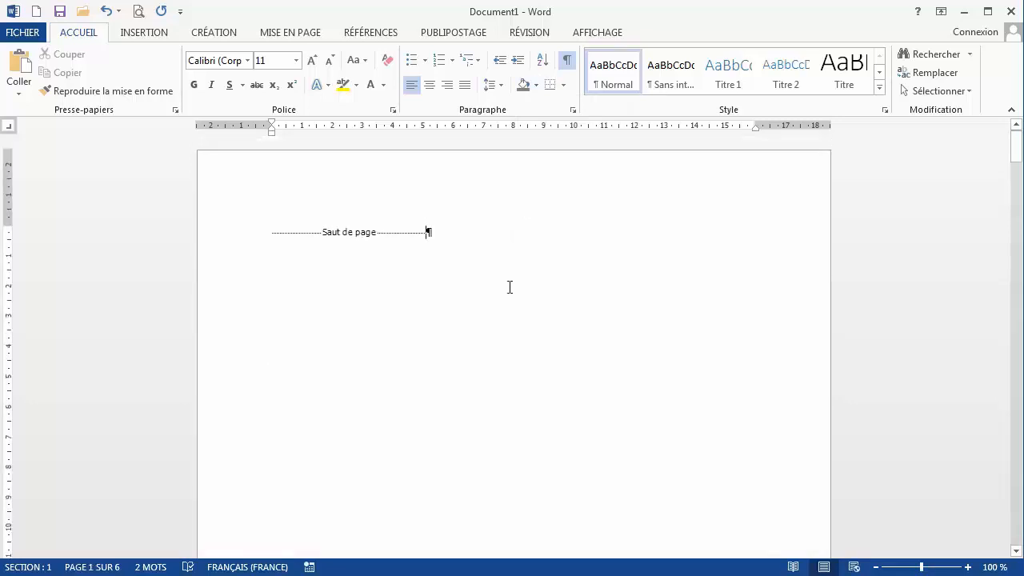
scroll(505, 308, "down", 1)
scroll(505, 308, "up", 3)
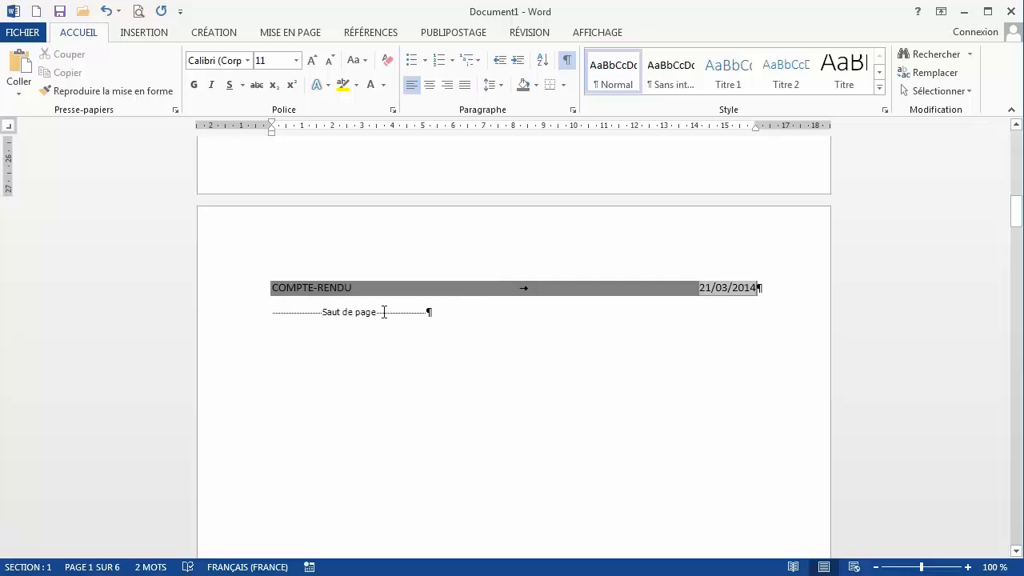
Set the line spacing of the page-break paragraph below COMPTE-RENDU to 1,0
left_click(325, 318)
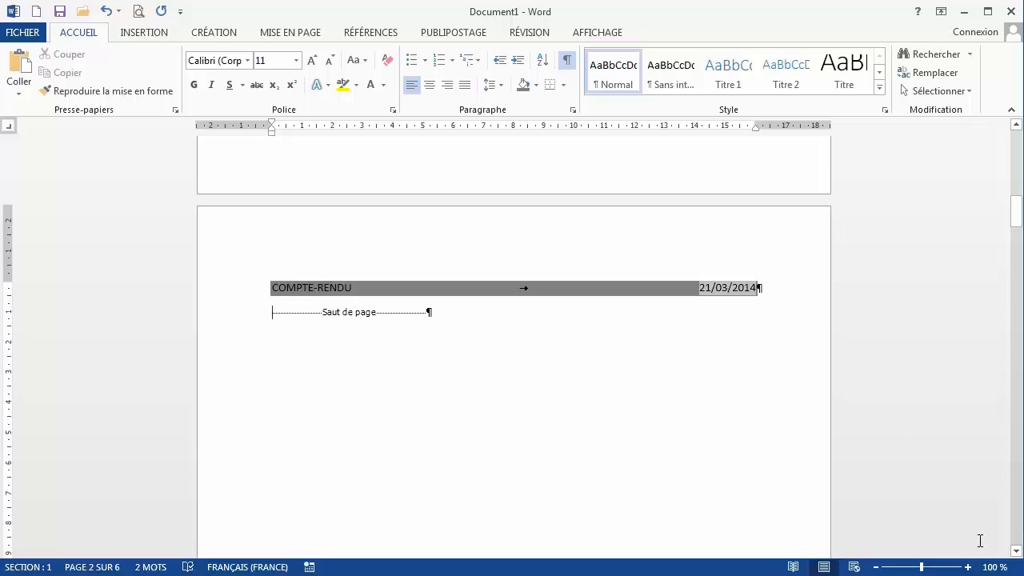
left_click(967, 567)
left_click(967, 568)
left_click(968, 567)
left_click(967, 567)
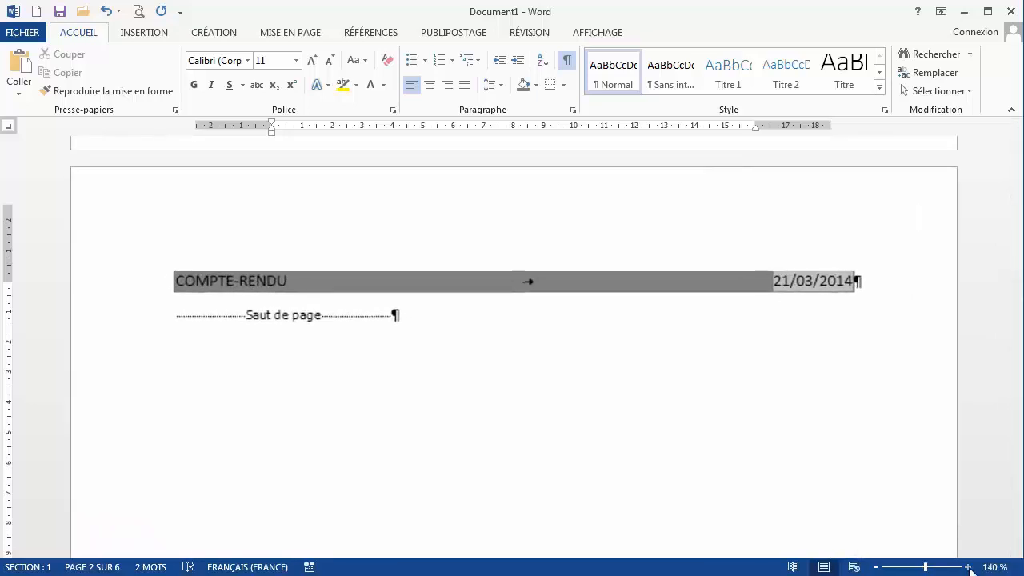
left_click(967, 568)
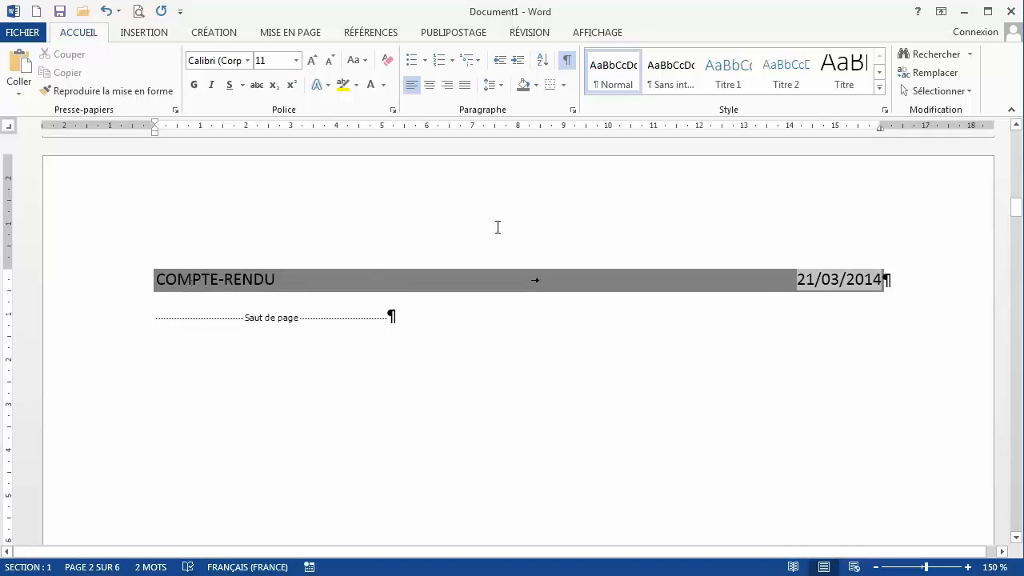
left_click(497, 87)
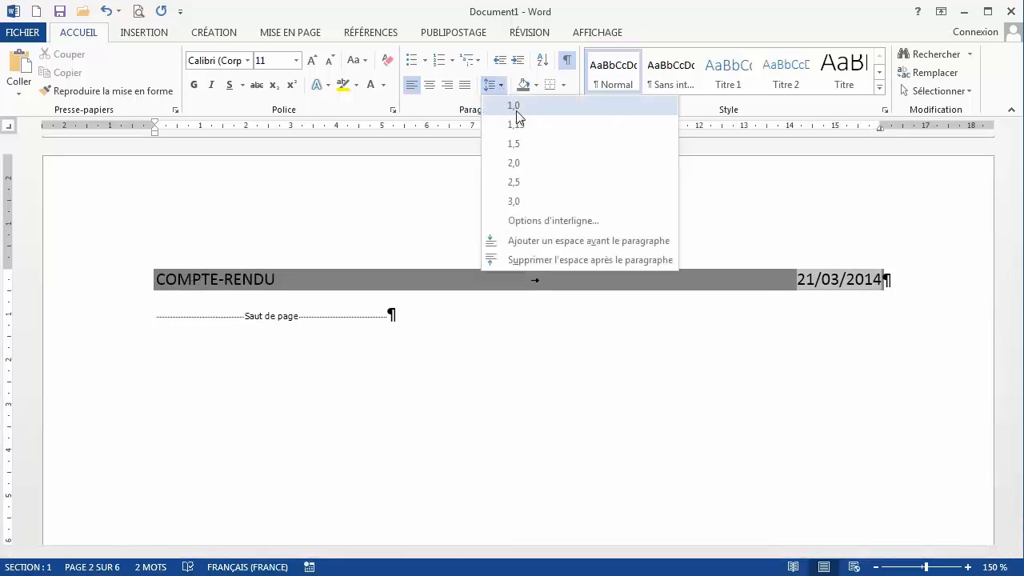
left_click(514, 106)
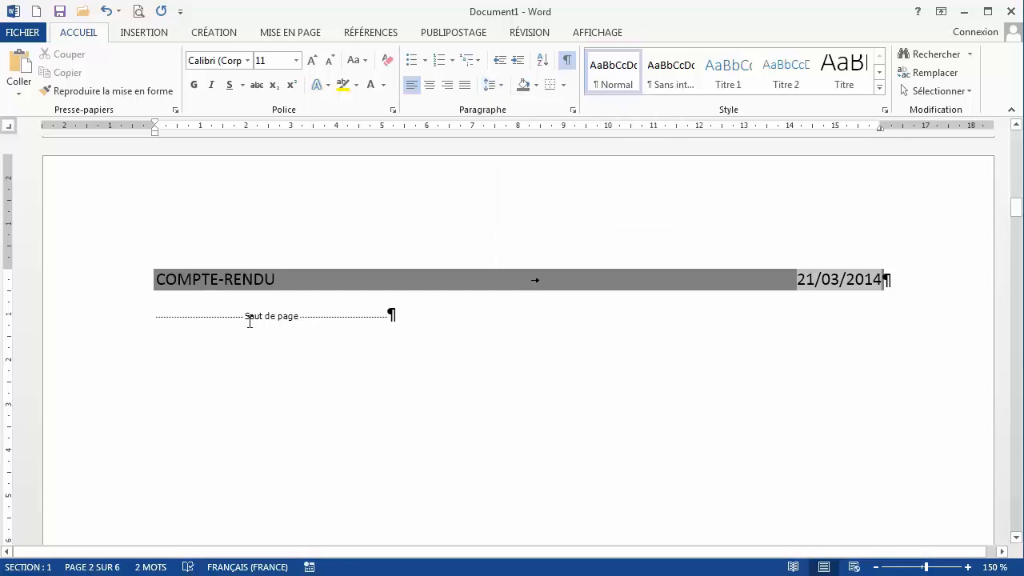
left_click(161, 322)
Open the first page's header for editing and enable a different first page and different odd and even pages
left_click_drag(1016, 206, 1016, 139)
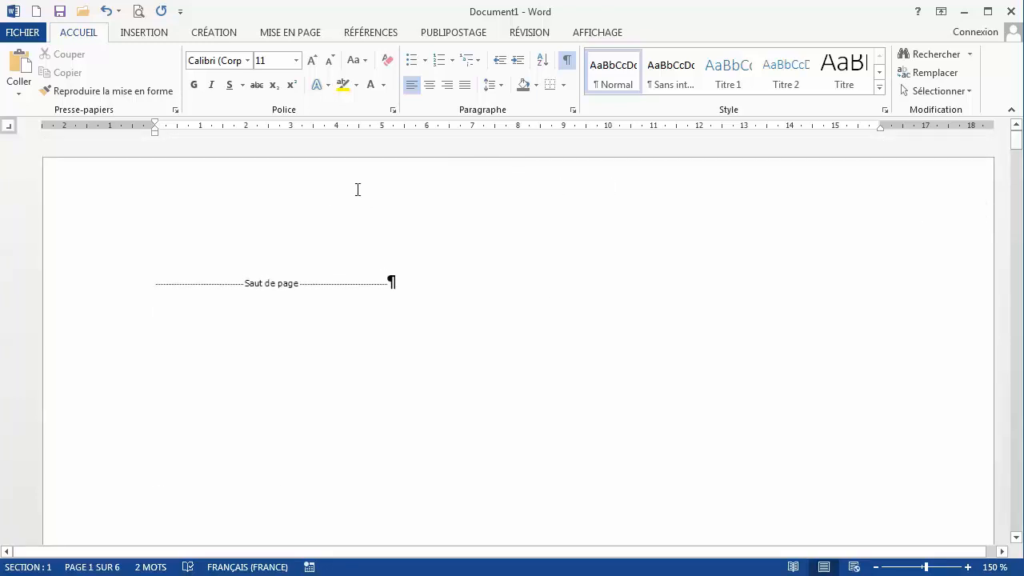
right_click(428, 192)
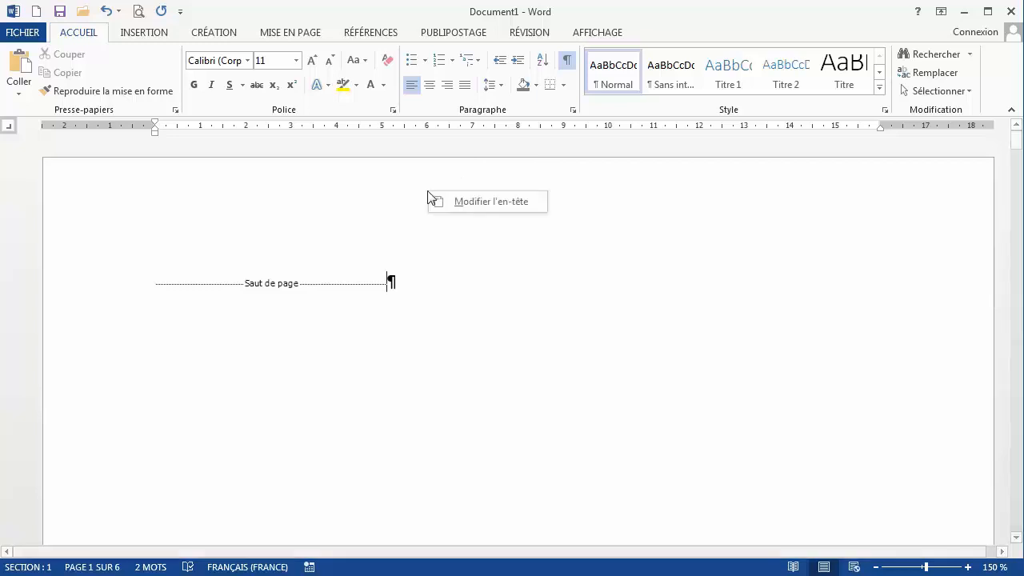
left_click(496, 203)
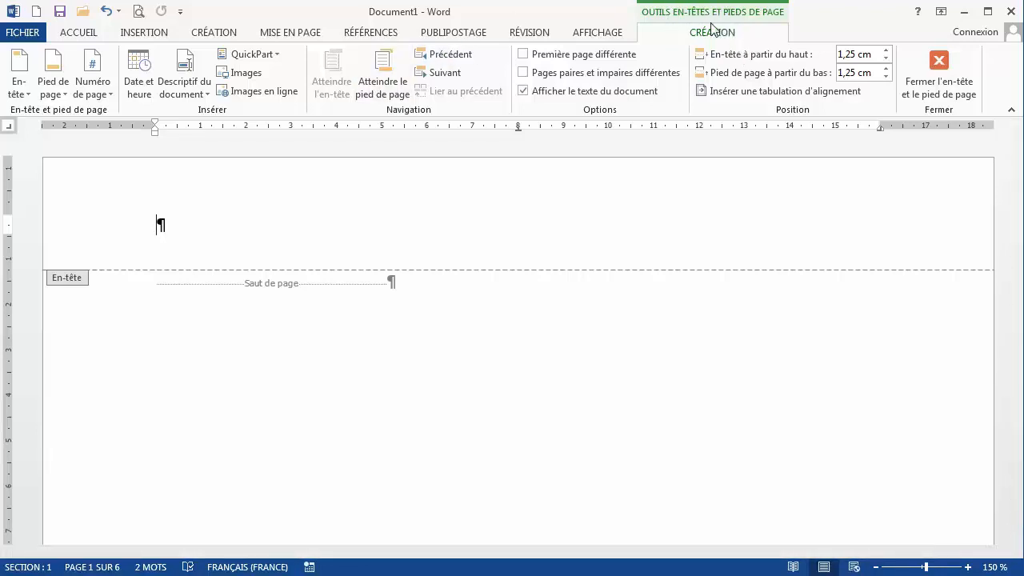
left_click(523, 55)
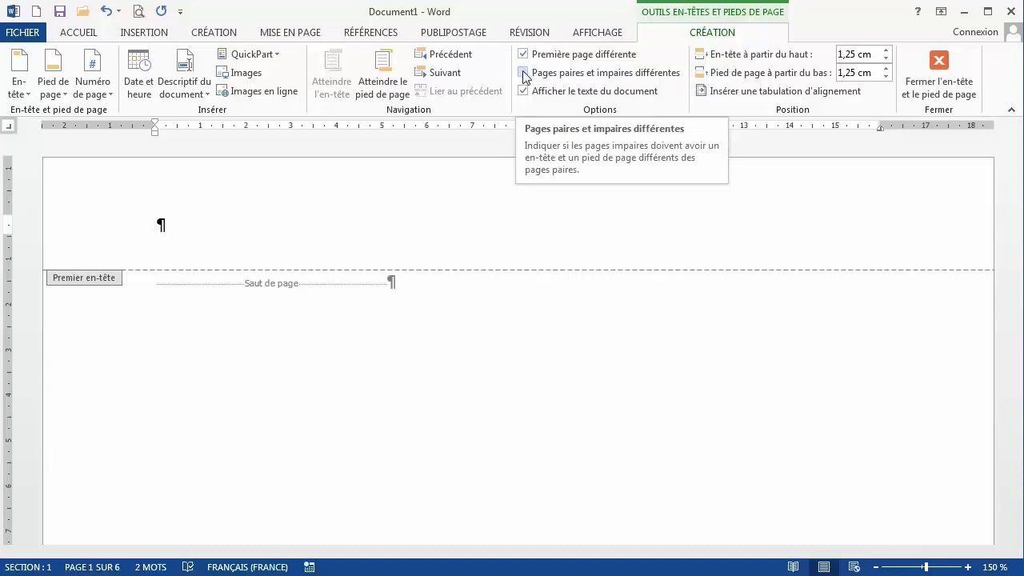
left_click(524, 73)
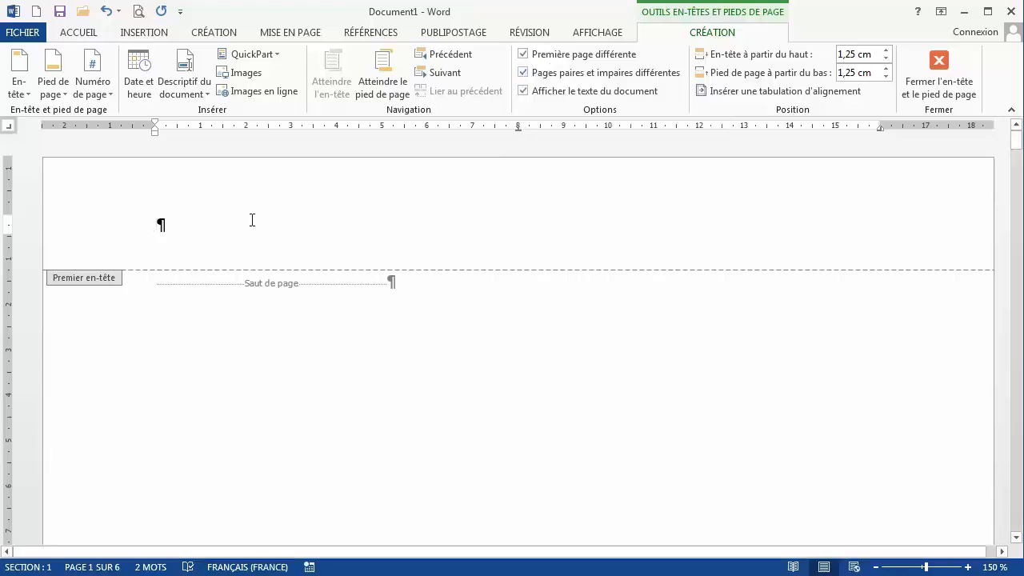
Enter CRASH TOUR in the first-page header, with VOLS RÉGULIERS TOUTES DESTINATIONS after a line break in the same paragraph
left_click(170, 225)
type("CRAS")
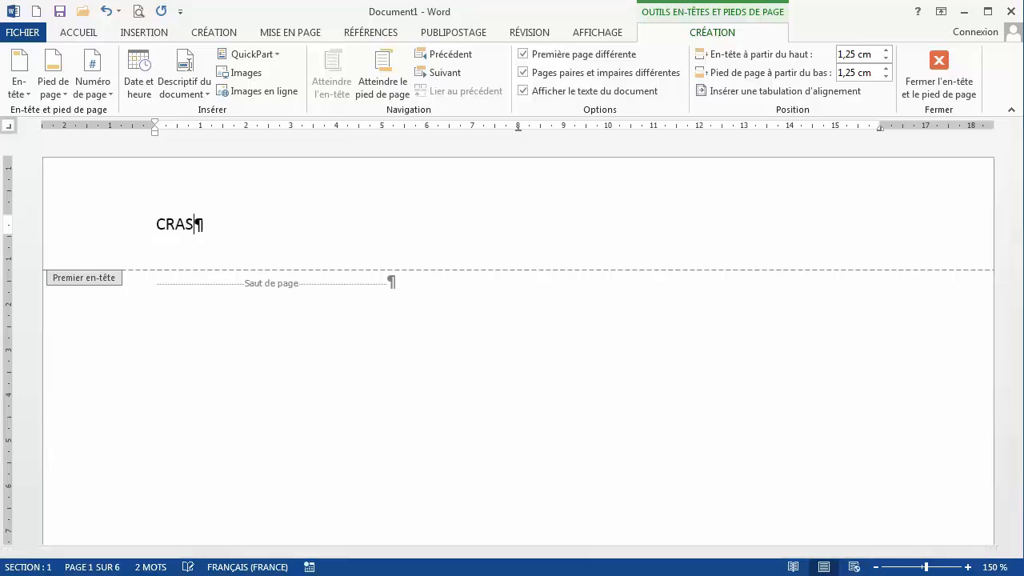
type("H TOUR")
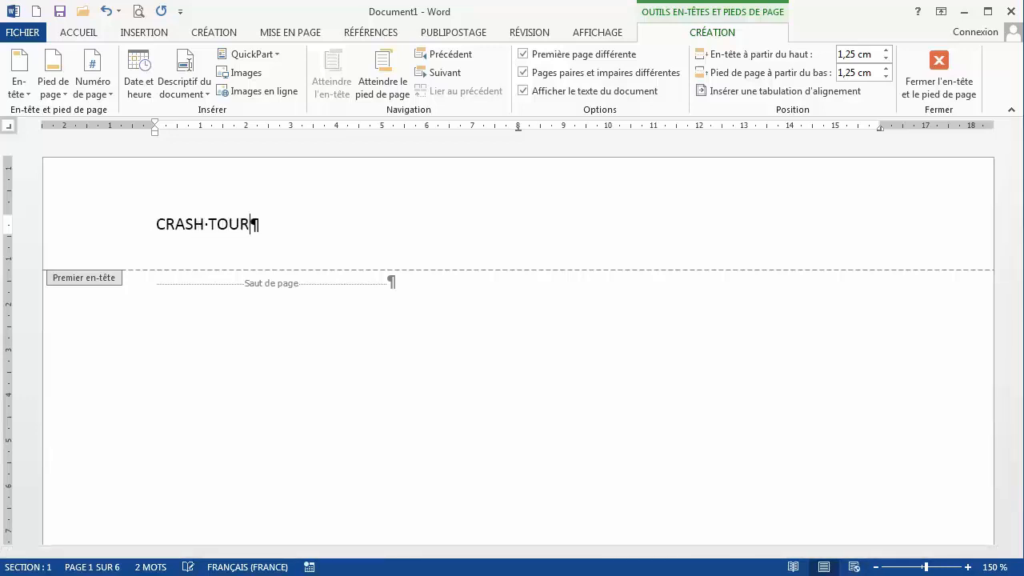
key("shift+Return")
type("VOLS R")
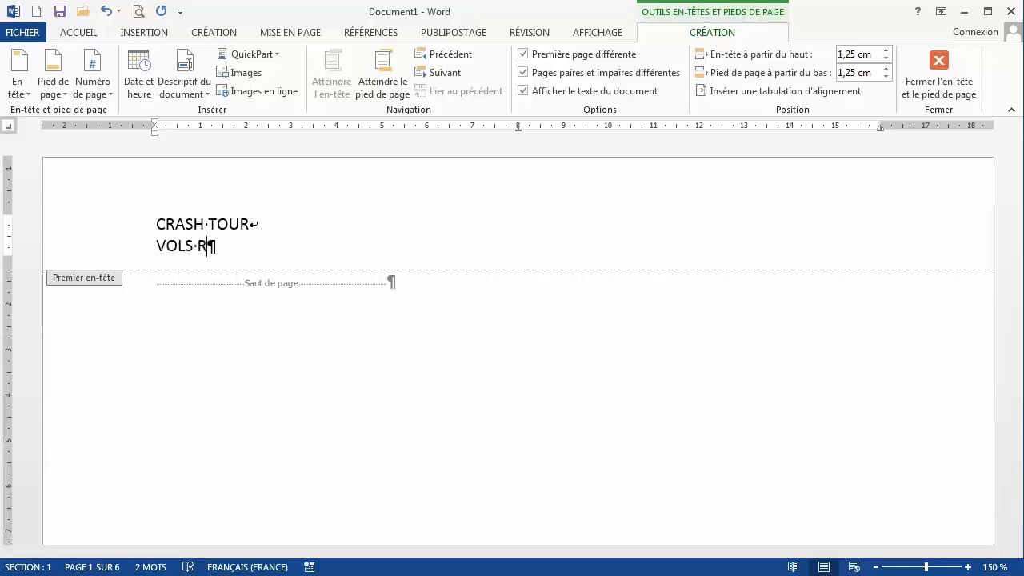
type("È")
key("BackSpace")
type("ÉGULIERS")
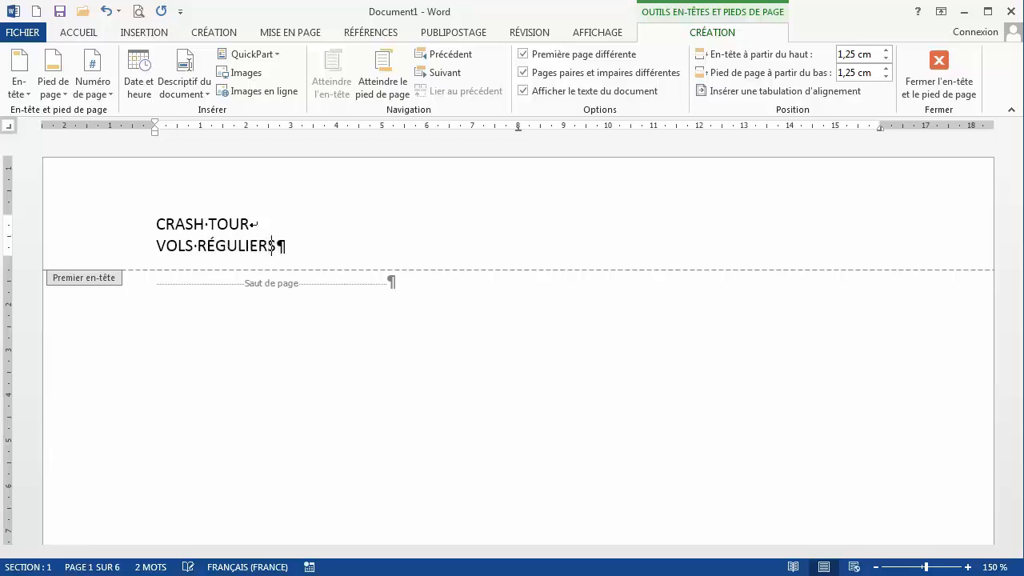
type(" TOUTES DESTINATIONS")
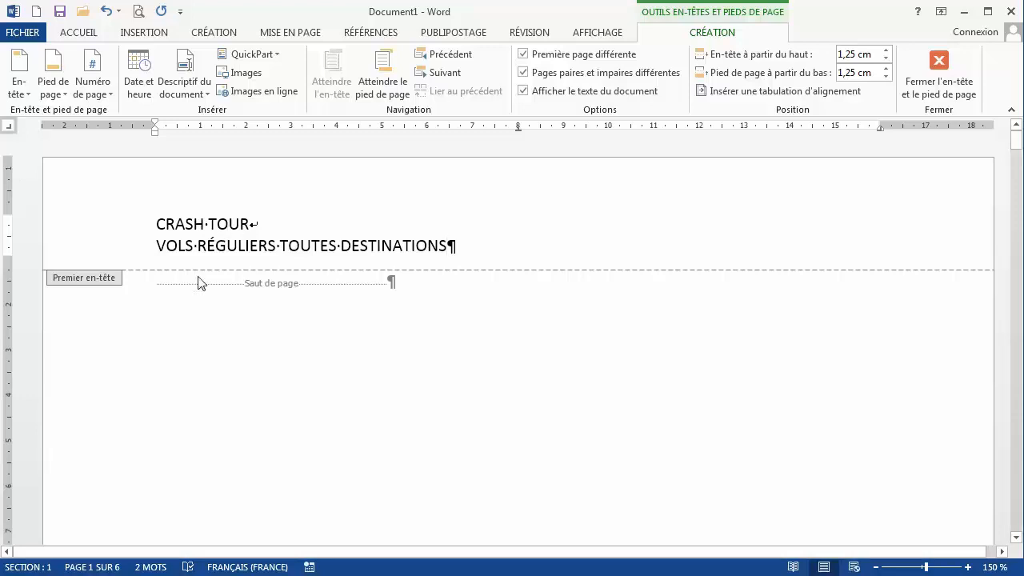
Set the font size of the CRASH TOUR header line to 20
left_click(126, 228)
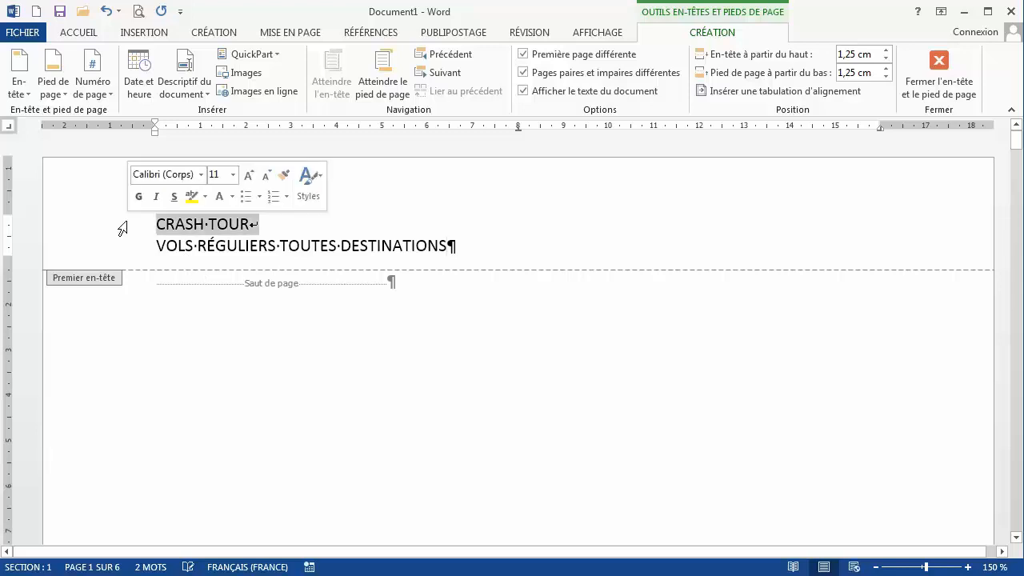
left_click(79, 33)
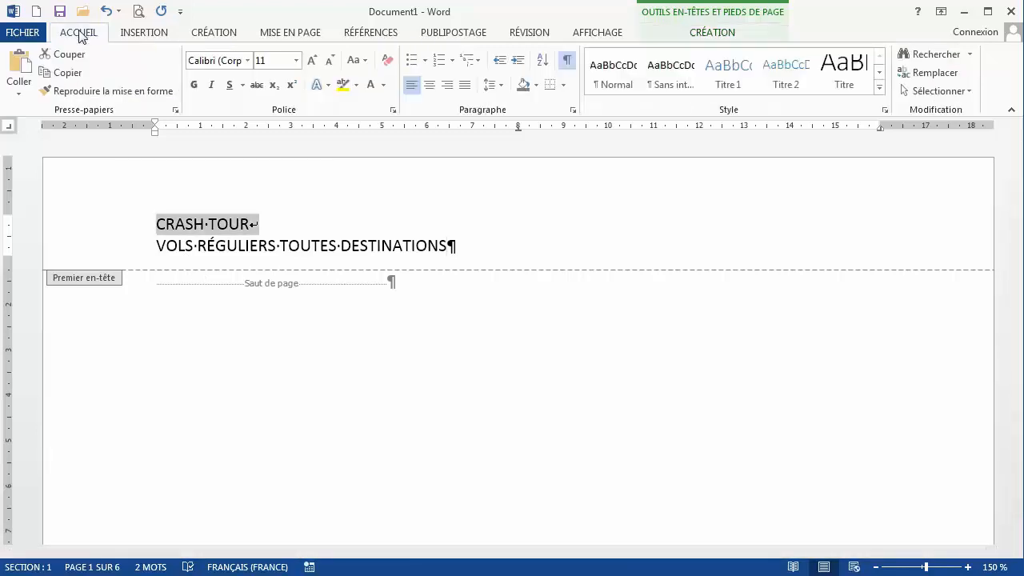
left_click(296, 60)
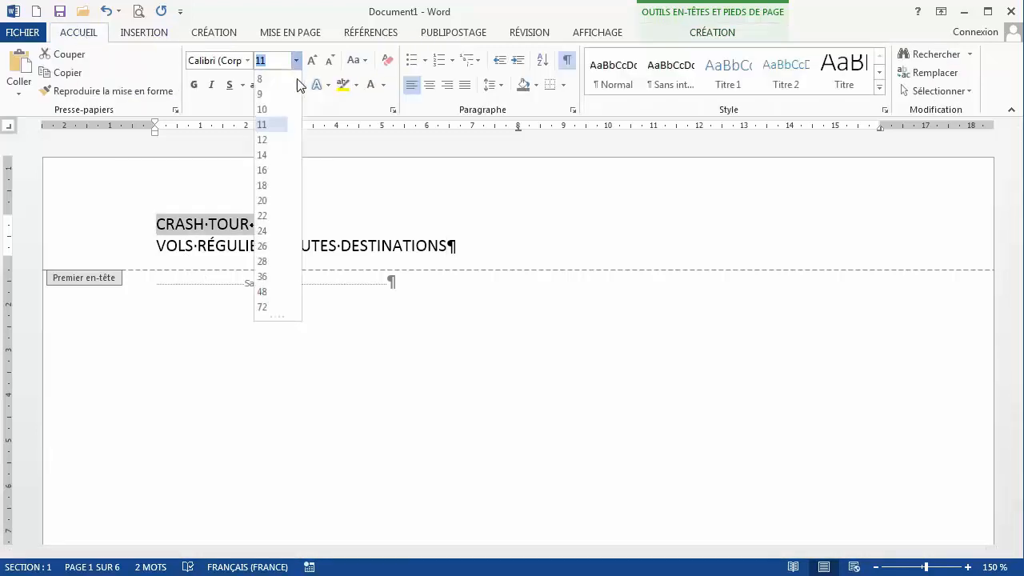
left_click(266, 200)
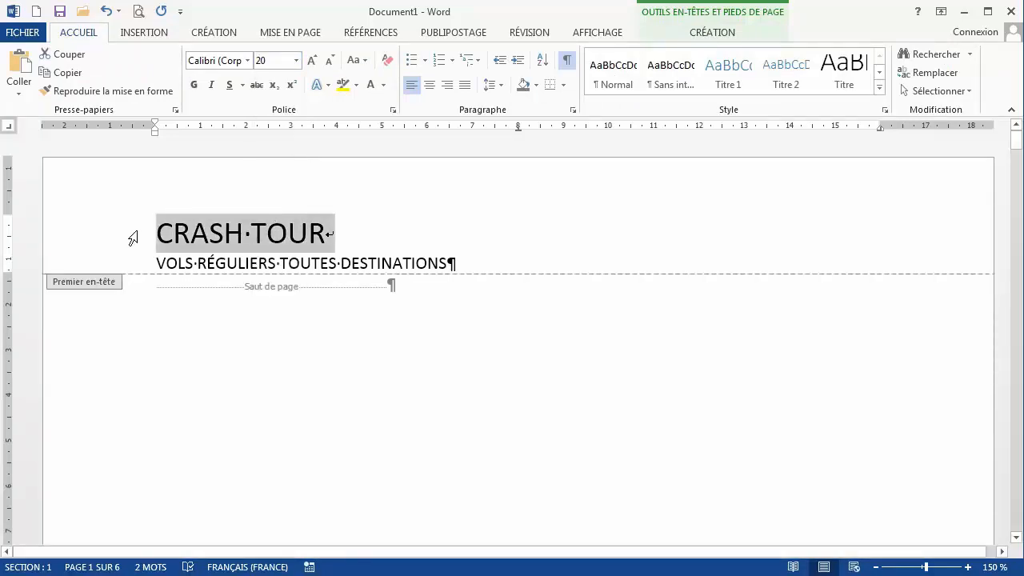
Make both lines of the first-page header bold and centred
left_click_drag(133, 238, 207, 264)
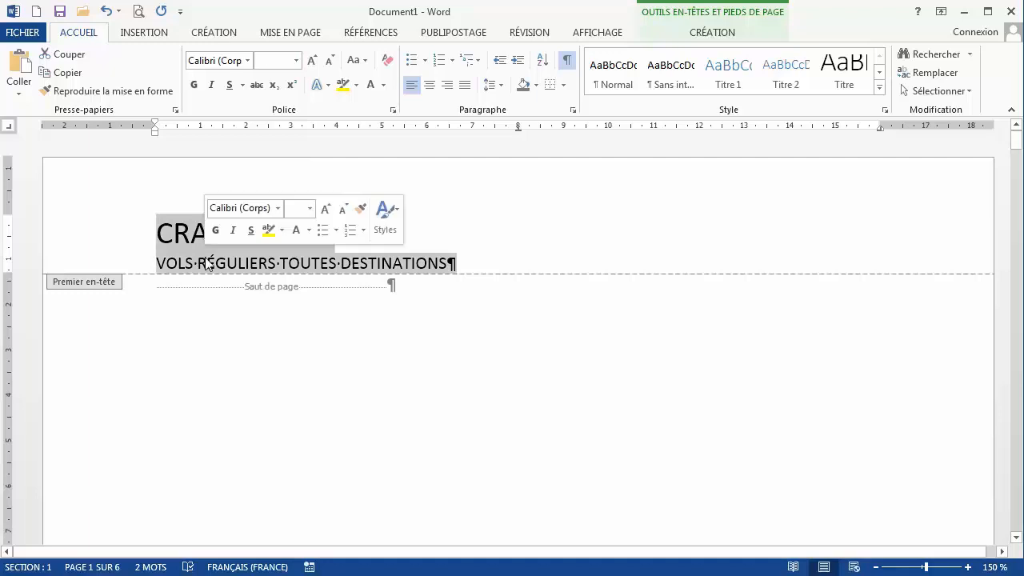
left_click(194, 85)
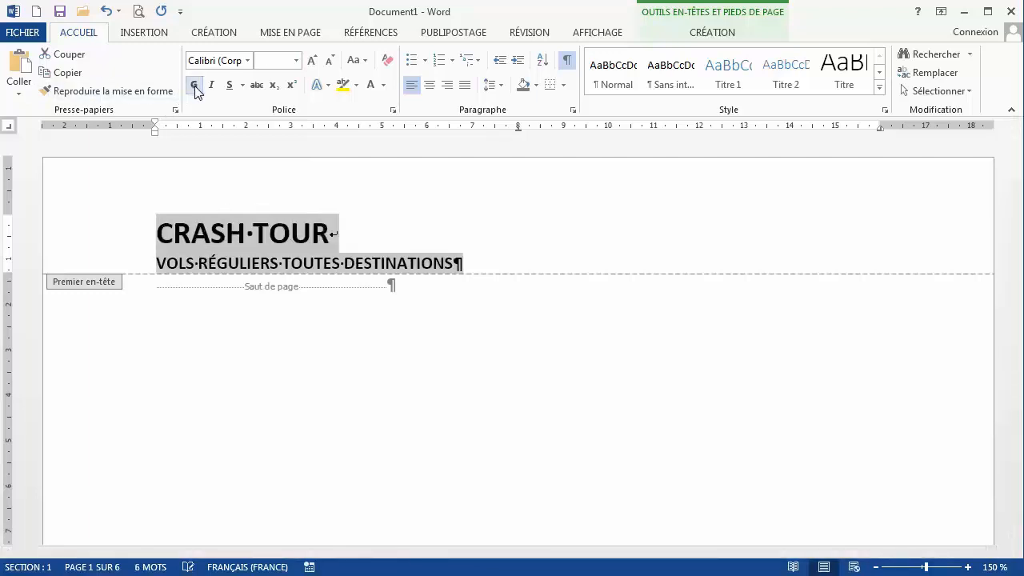
left_click(430, 85)
left_click(433, 233)
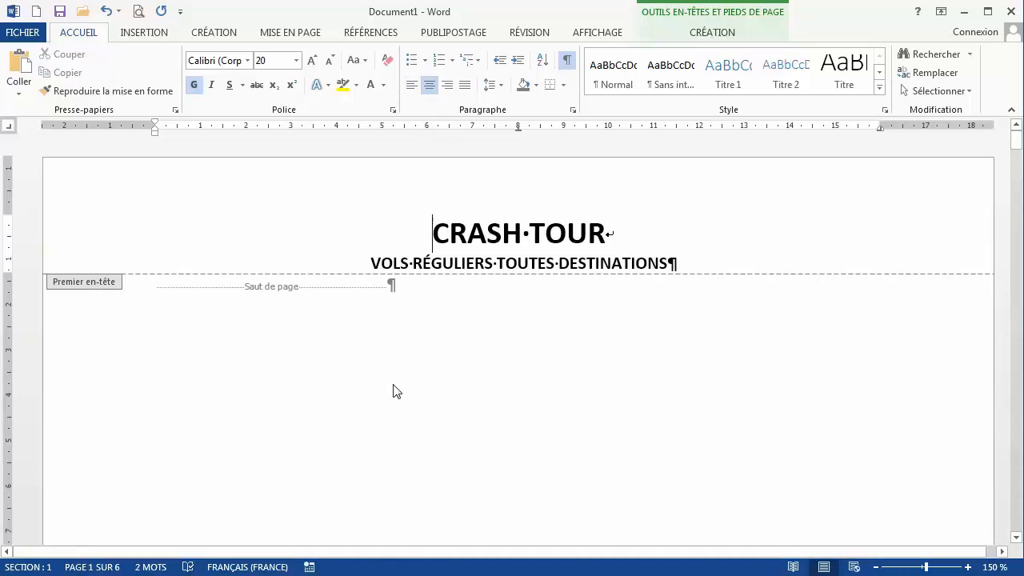
Insert the picture 8.1 CrashTour.wmf before CRASH TOUR in the first-page header and shrink it to about 3.19 by 4.09 cm
left_click(142, 36)
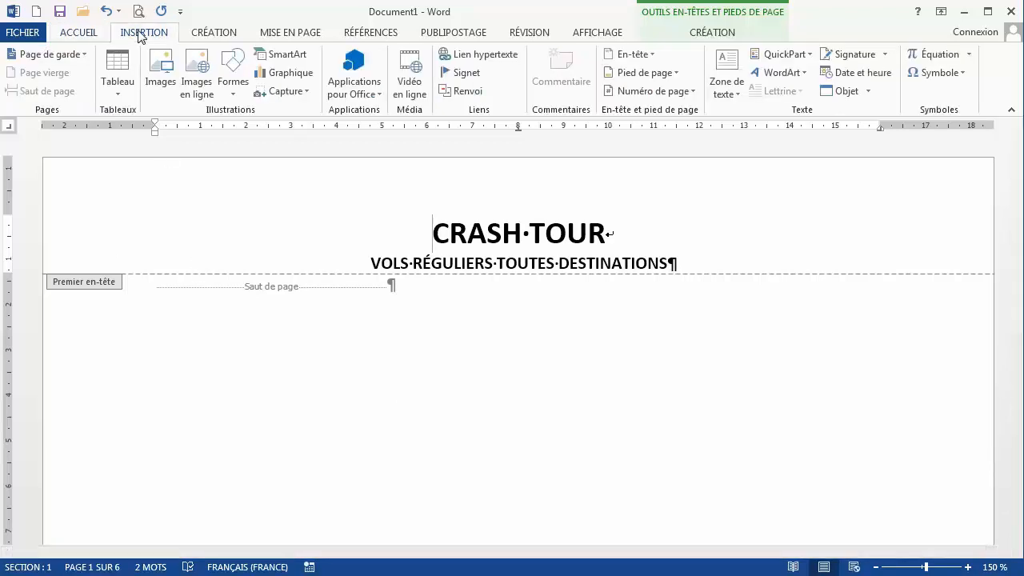
left_click(166, 81)
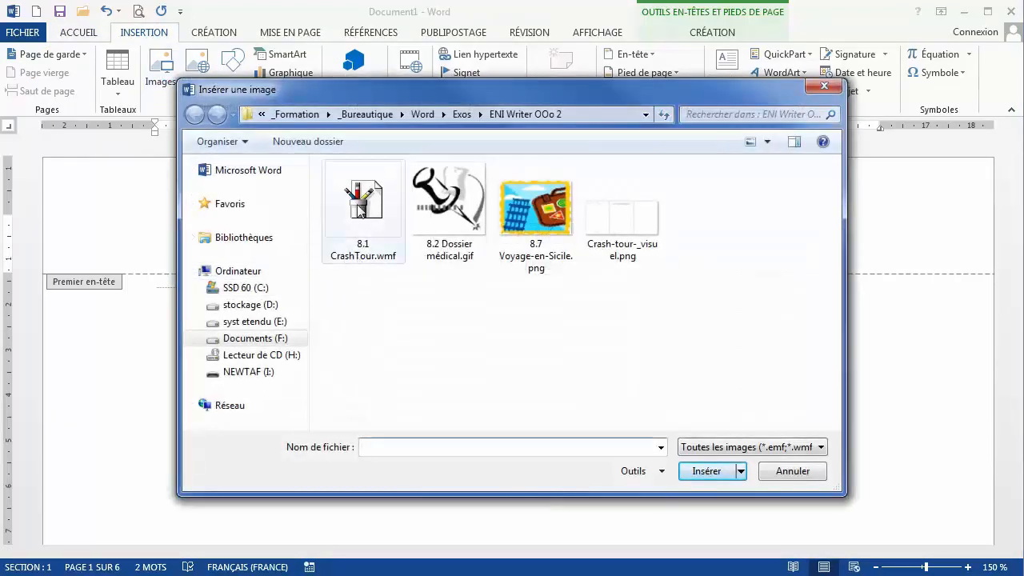
double_click(361, 209)
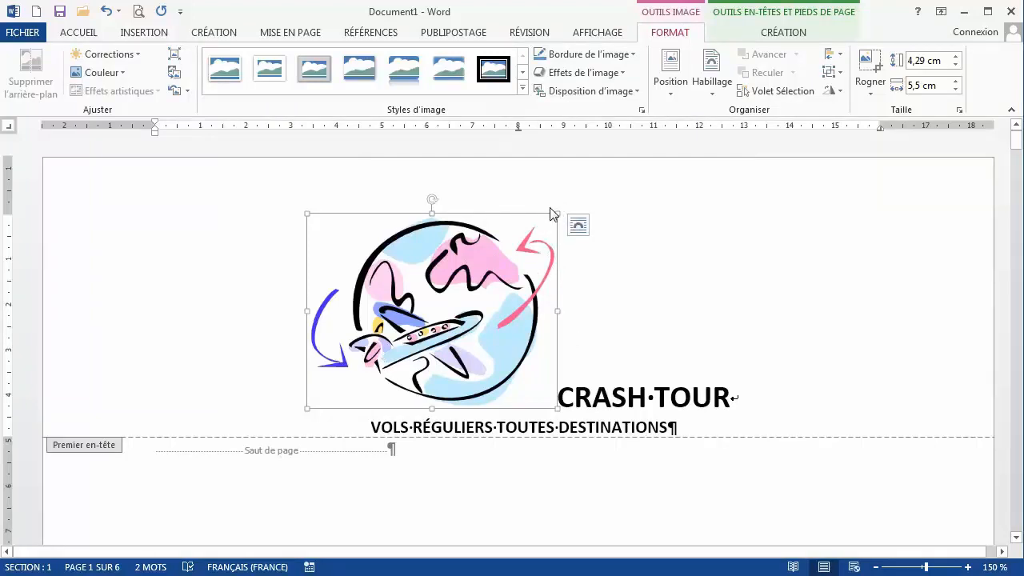
left_click_drag(557, 213, 525, 214)
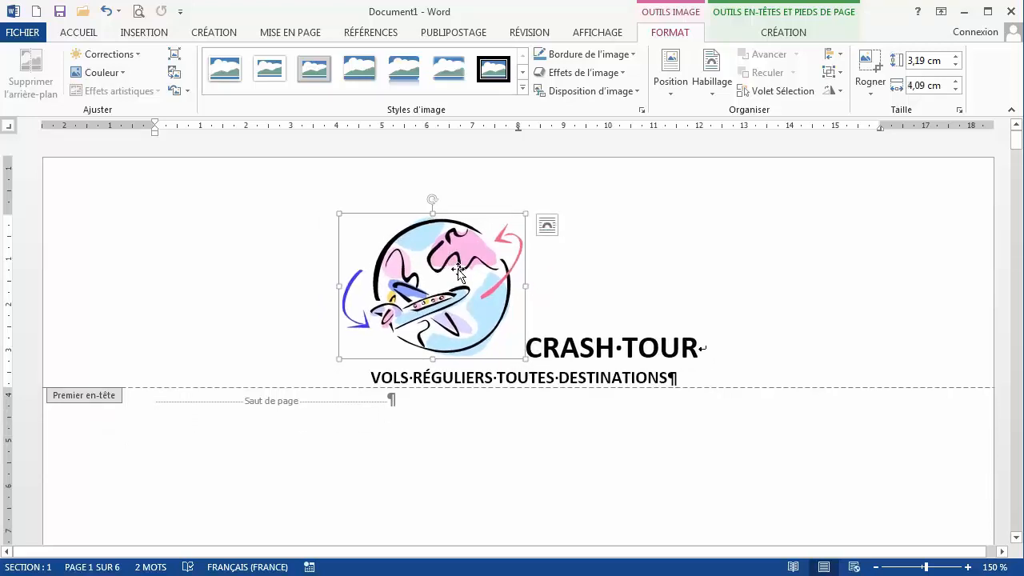
Apply square text wrapping to the globe picture and move it to the left margin beside the header text
left_click(548, 227)
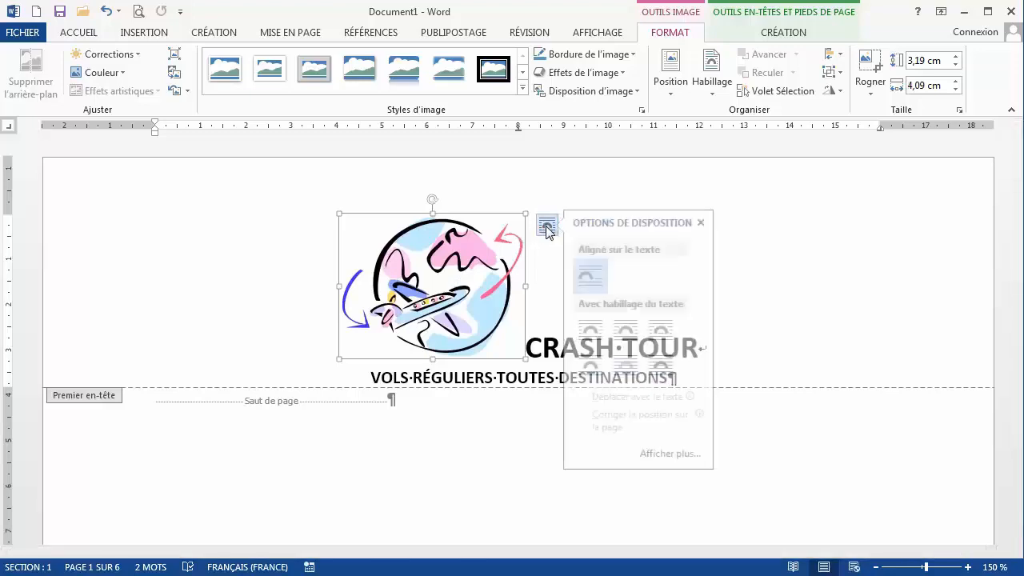
left_click(595, 335)
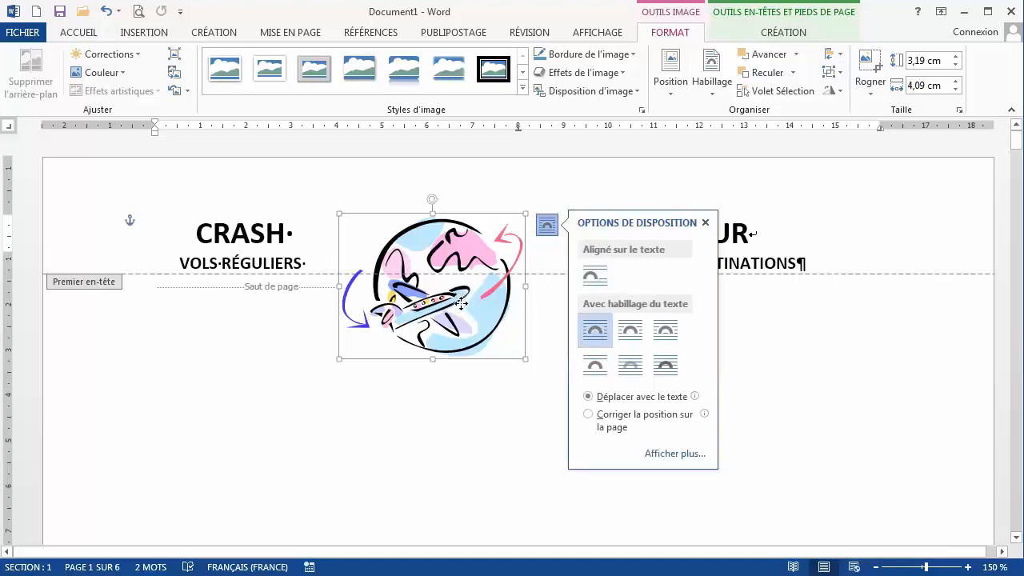
left_click_drag(461, 304, 276, 276)
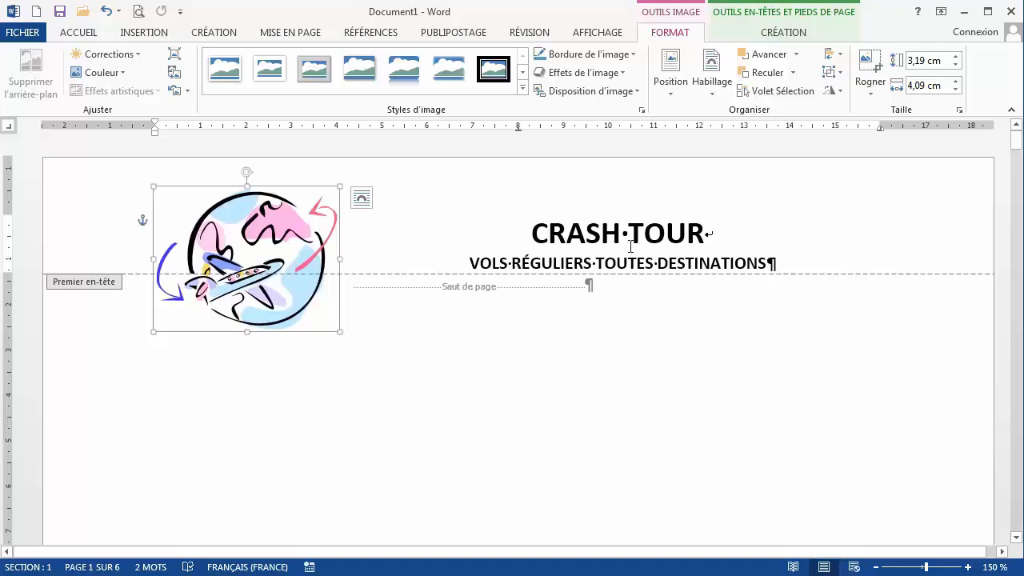
Set the spacing before the CRASH TOUR header paragraph to 12 pt
left_click(560, 236)
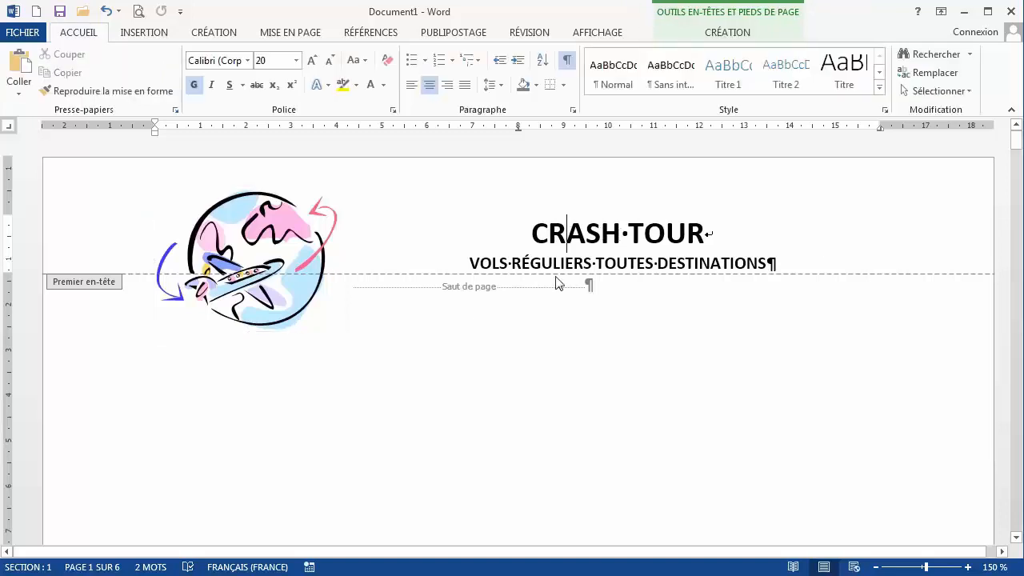
left_click(289, 33)
left_click(507, 69)
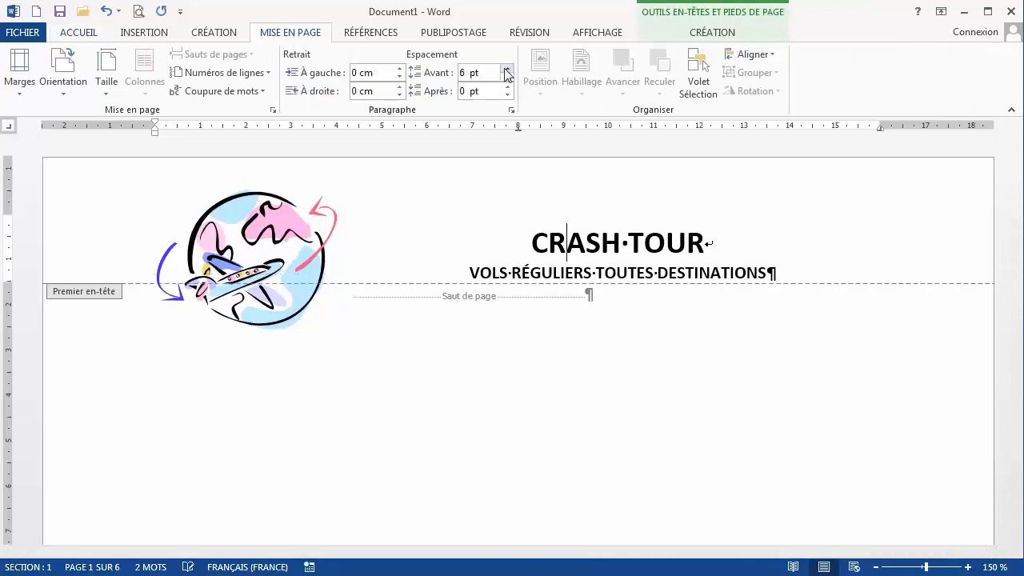
left_click(506, 68)
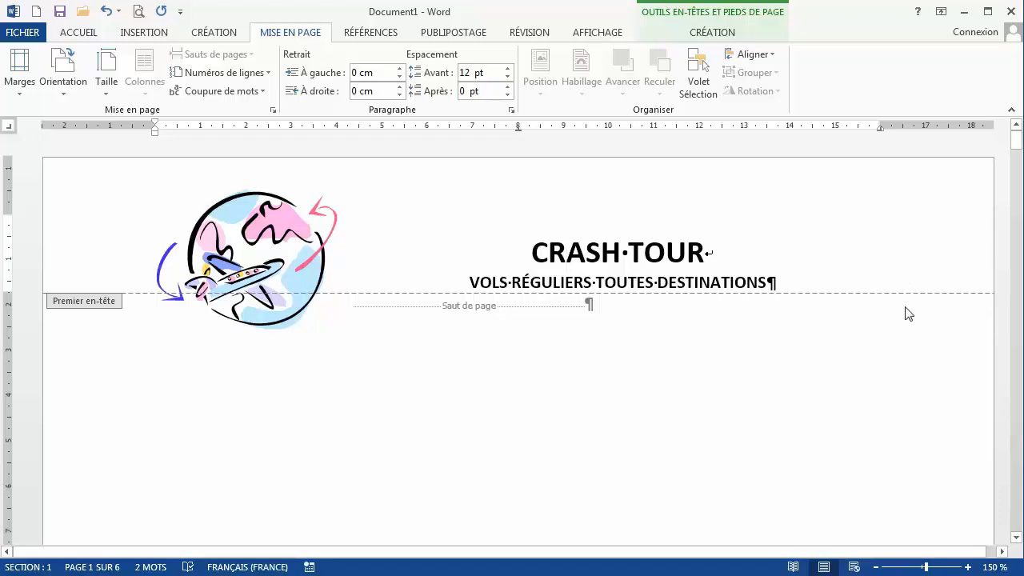
Enter CRASH TOUR in capitals in the first page's footer
mouse_move(1017, 141)
left_mouse_down()
mouse_move(1019, 347)
mouse_move(1021, 132)
left_mouse_up()
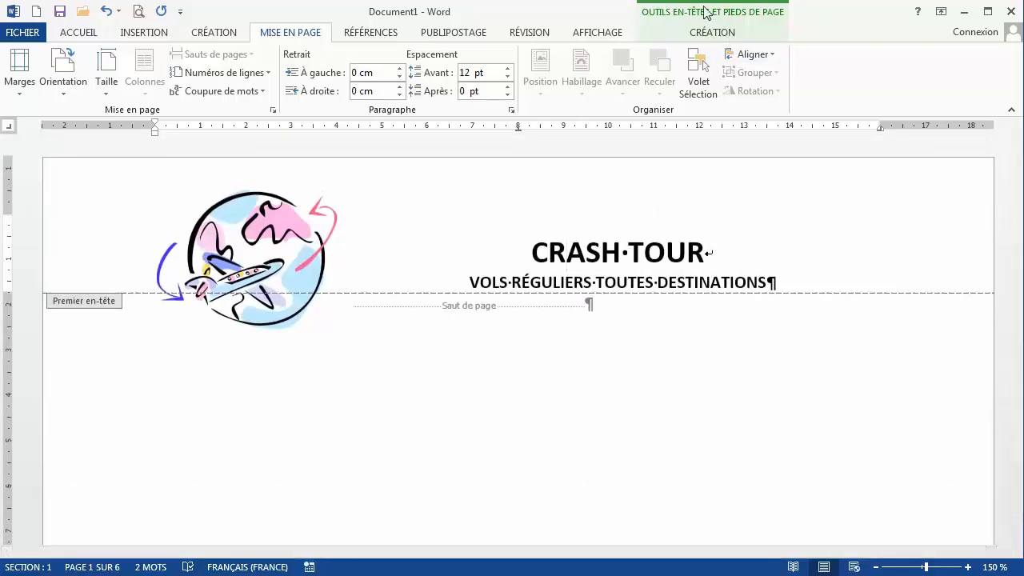
left_click(709, 32)
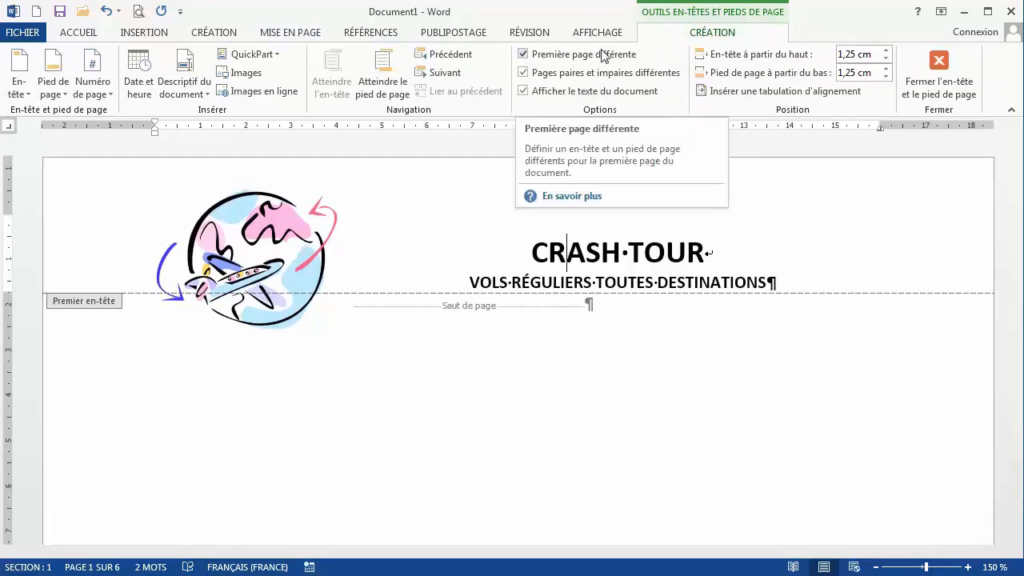
scroll(402, 384, "down", 15)
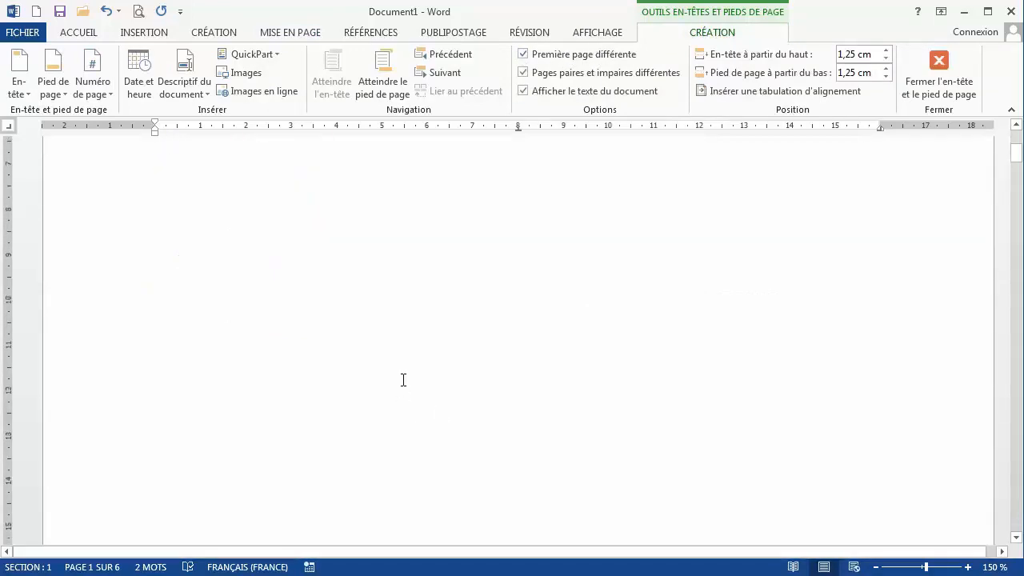
scroll(404, 377, "down", 5)
scroll(329, 400, "up", 3)
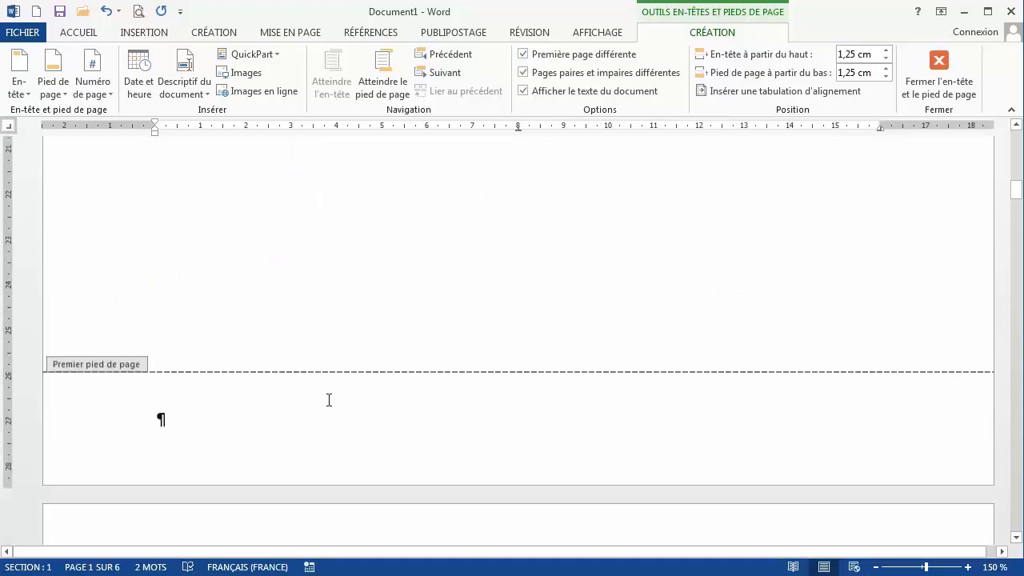
left_click(160, 419)
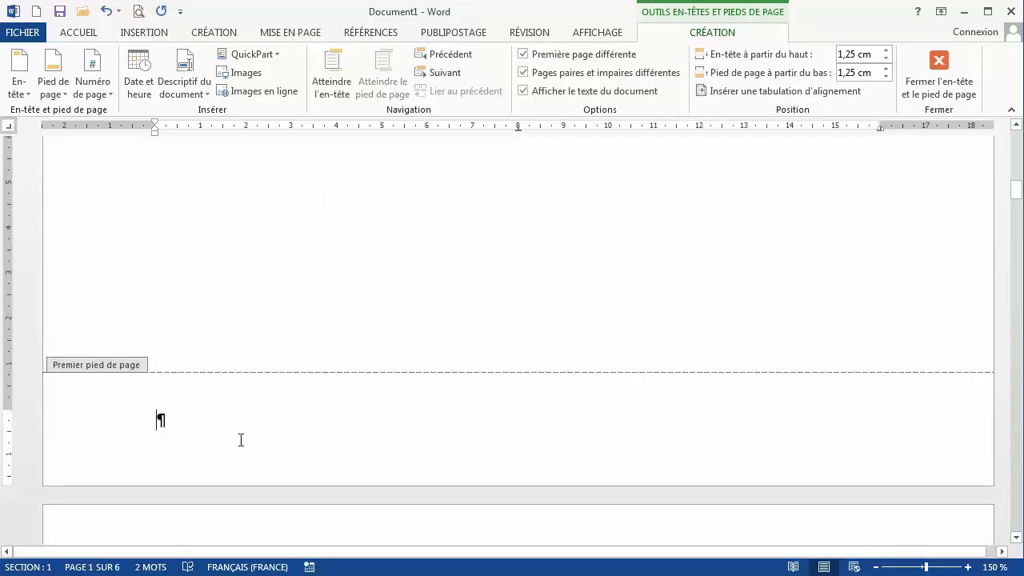
type("Crash ")
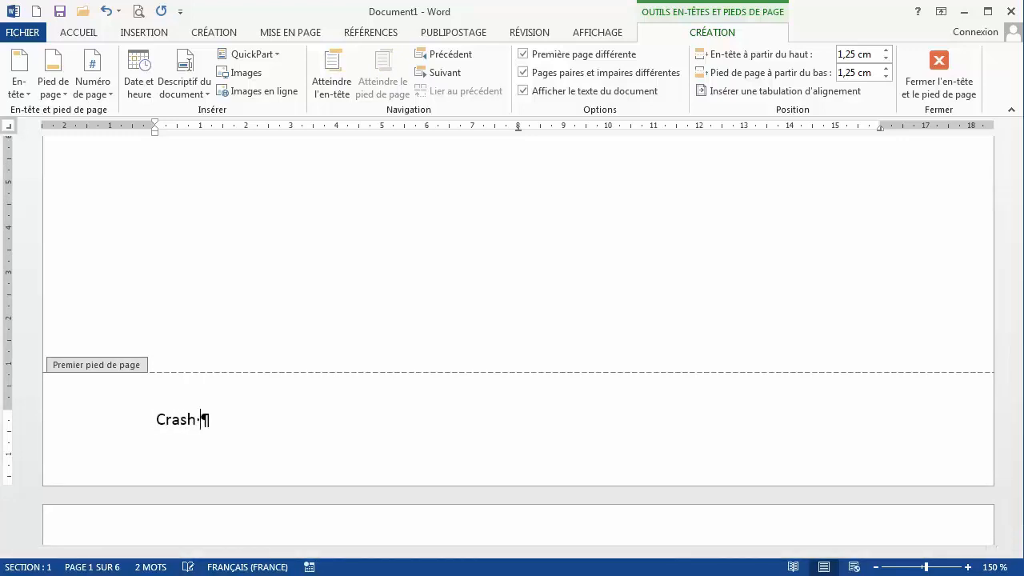
type("tour")
key("ctrl+a")
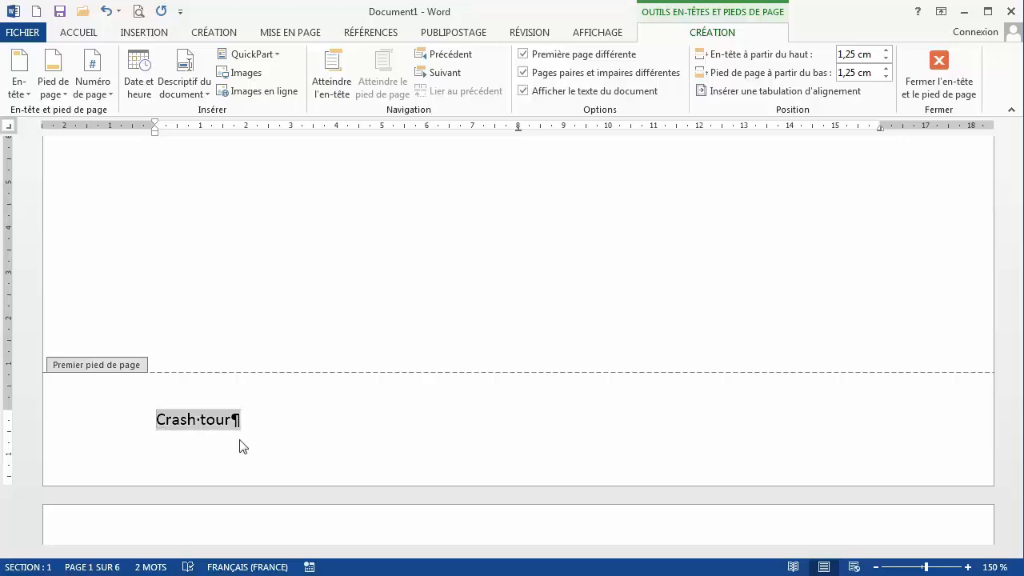
key("shift+F3")
key("Right")
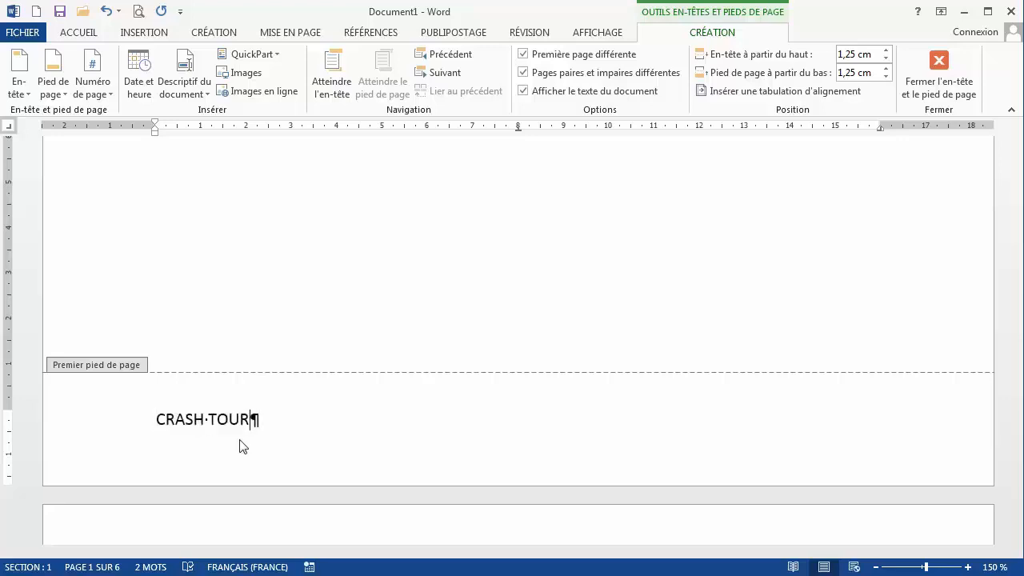
Add the company's street address and its postcode with town on two new lines of the same footer paragraph, and centre the paragraph
key("shift+Return")
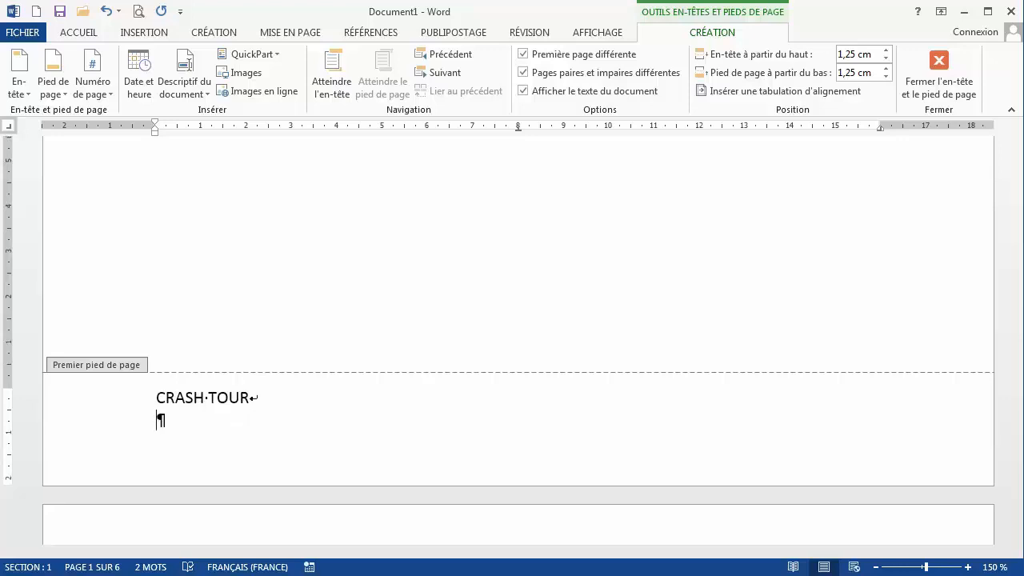
type("25 RUE DU CON")
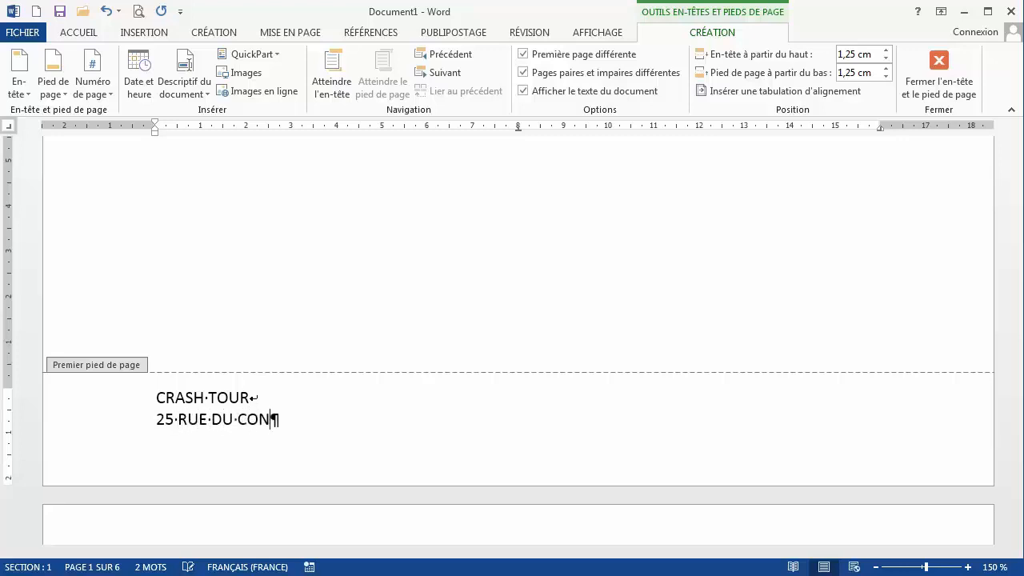
type("TRÔLE")
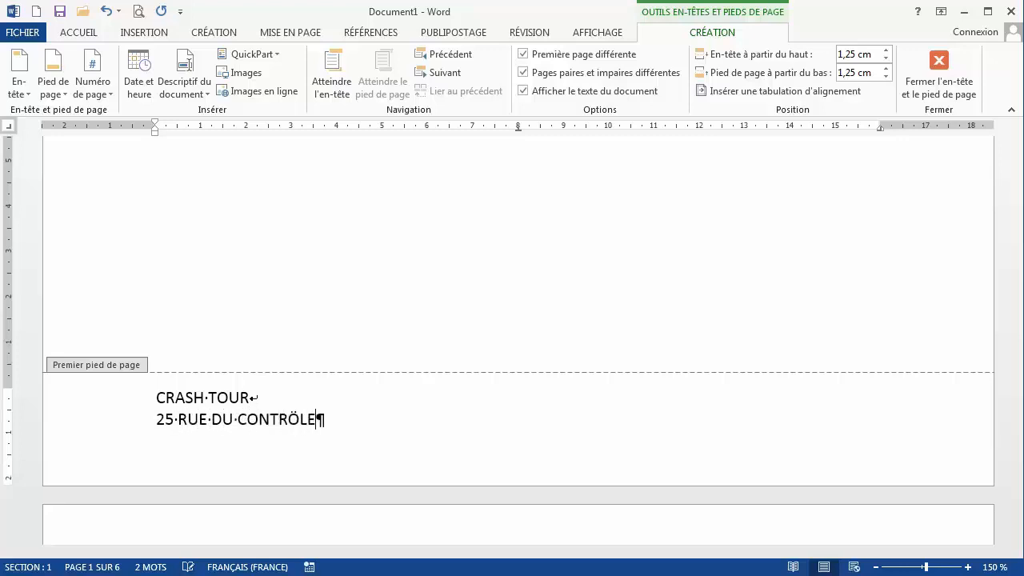
key("shift+Return")
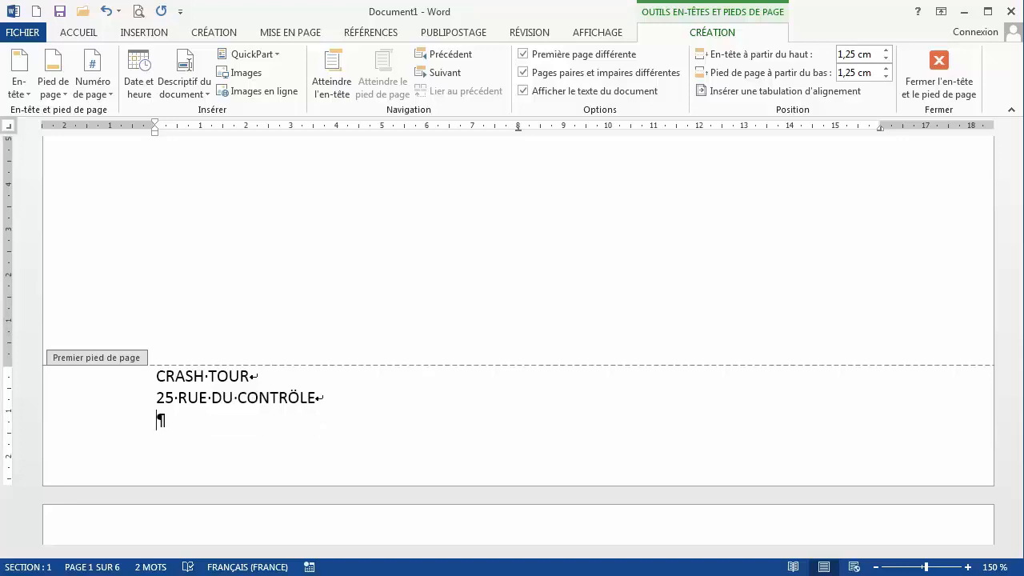
type("99450 ")
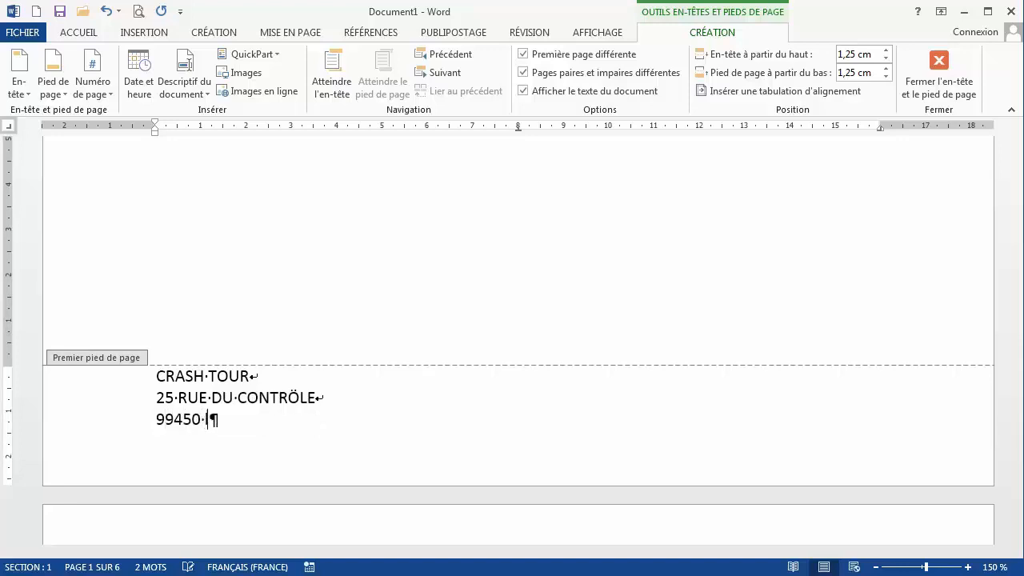
type("La Tour")
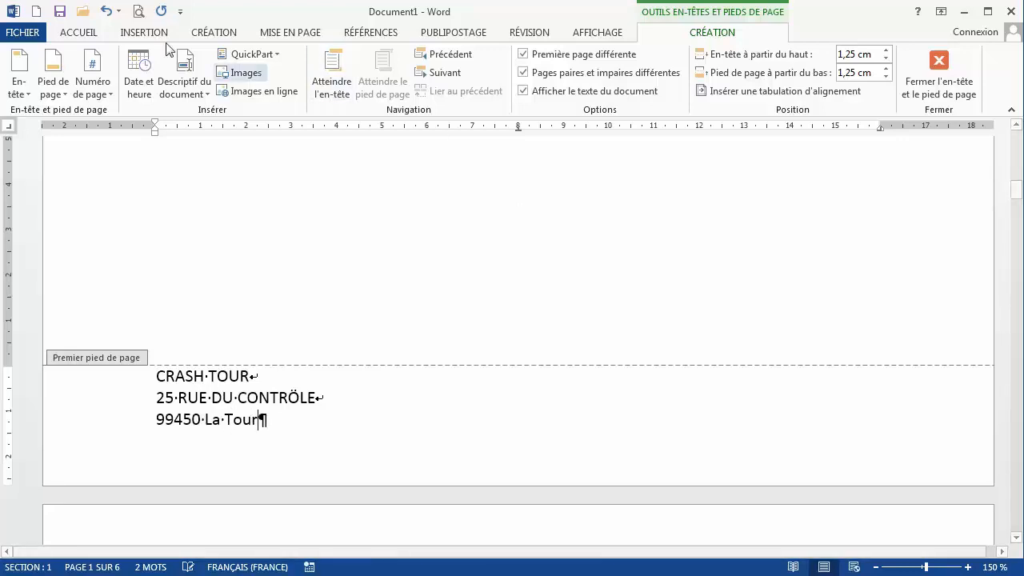
left_click(79, 33)
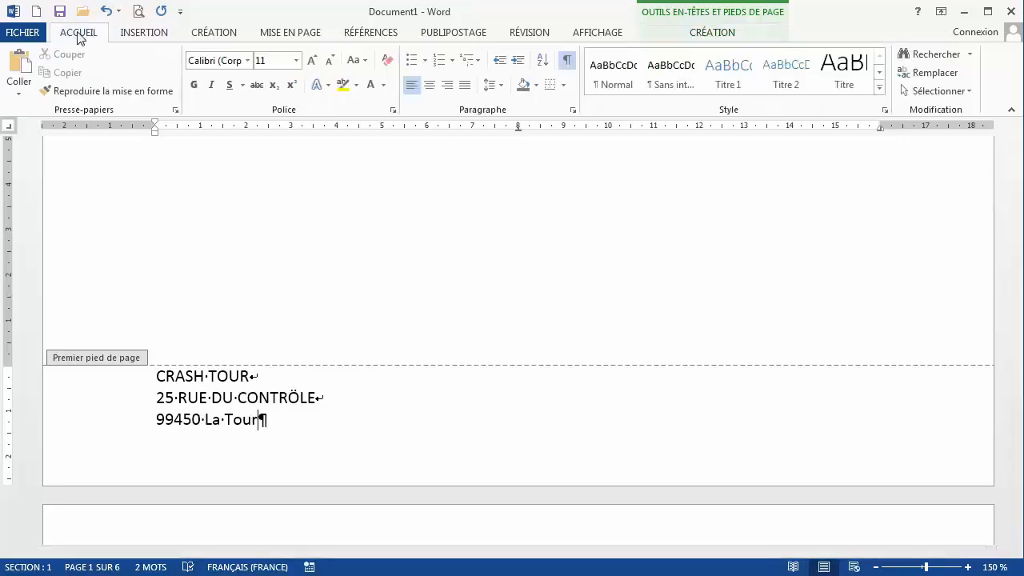
left_click(429, 85)
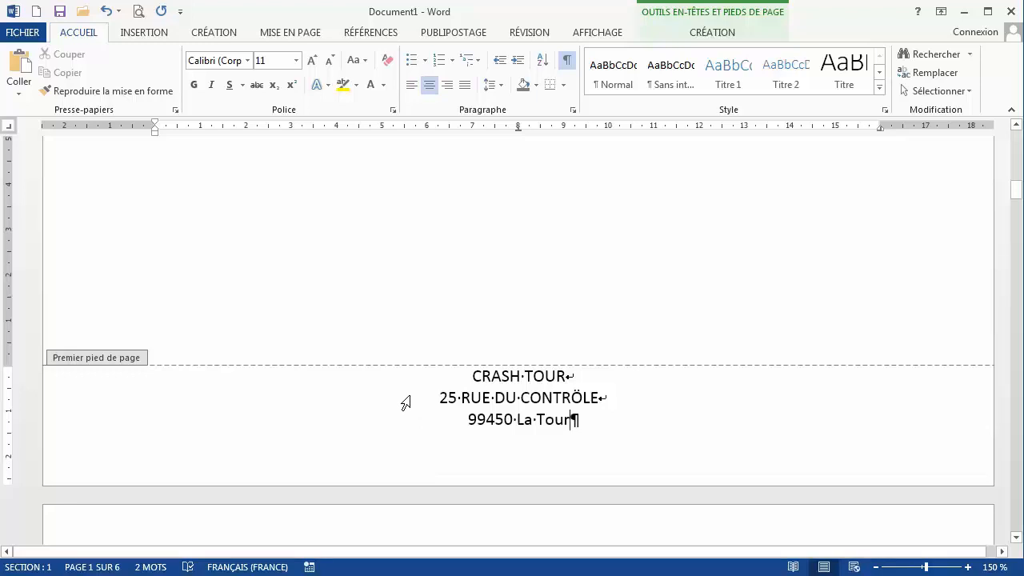
Change the street name in the footer to lowercase and correct the misspelt accent in its last word
left_click_drag(403, 403, 607, 443)
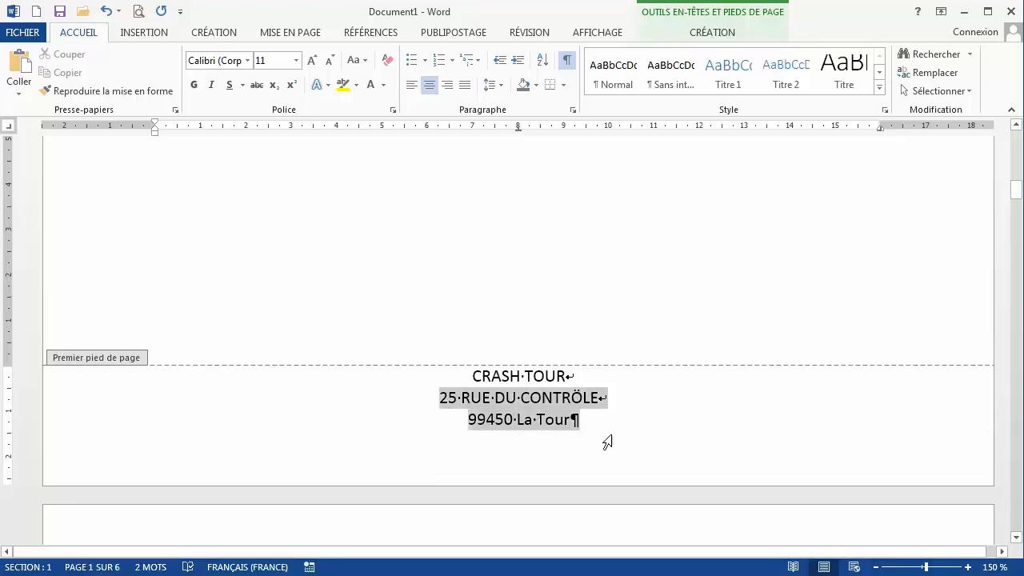
left_click(469, 401)
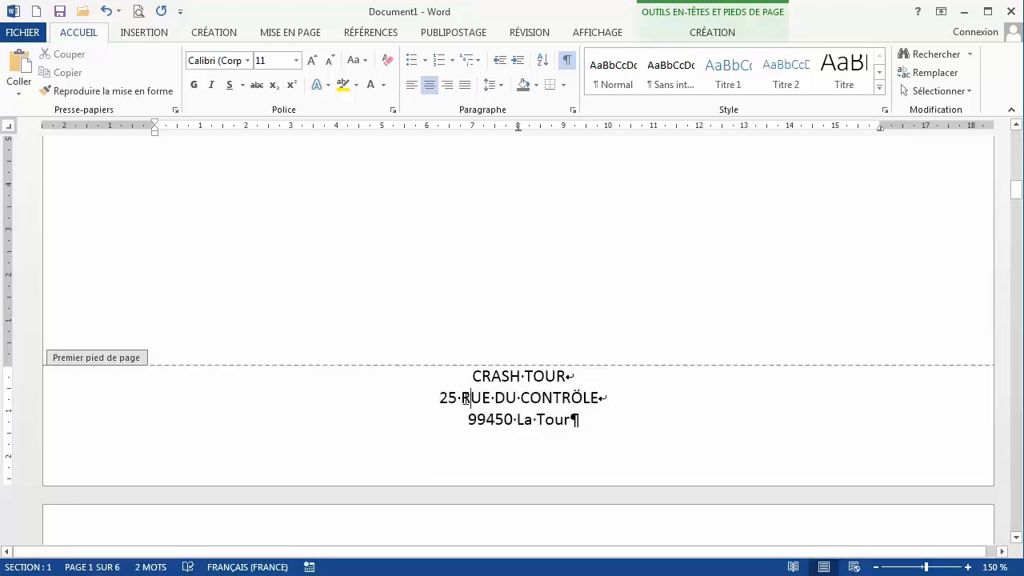
left_click_drag(464, 398, 569, 406)
key("shift+F3")
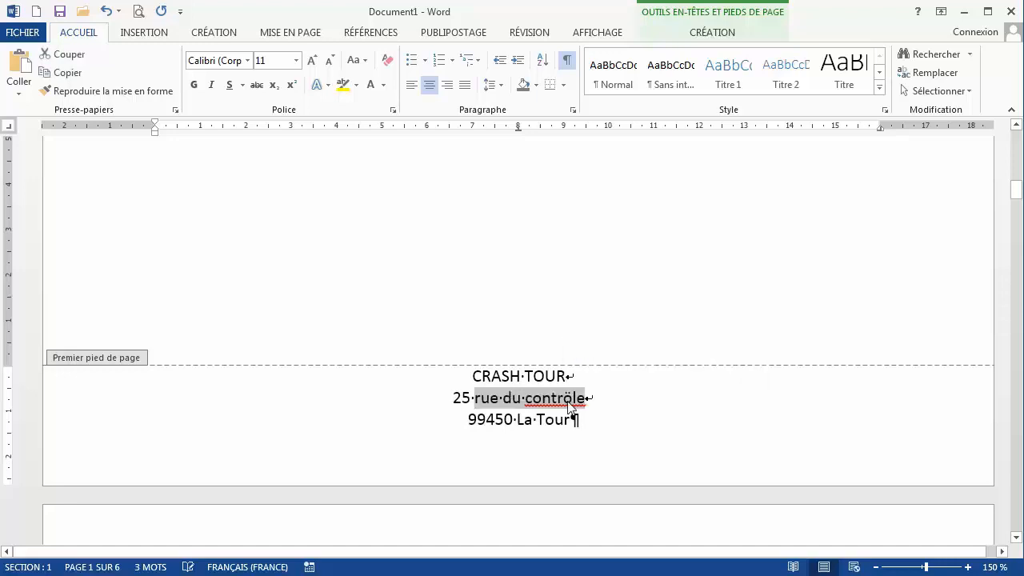
left_click(571, 404)
right_click(586, 408)
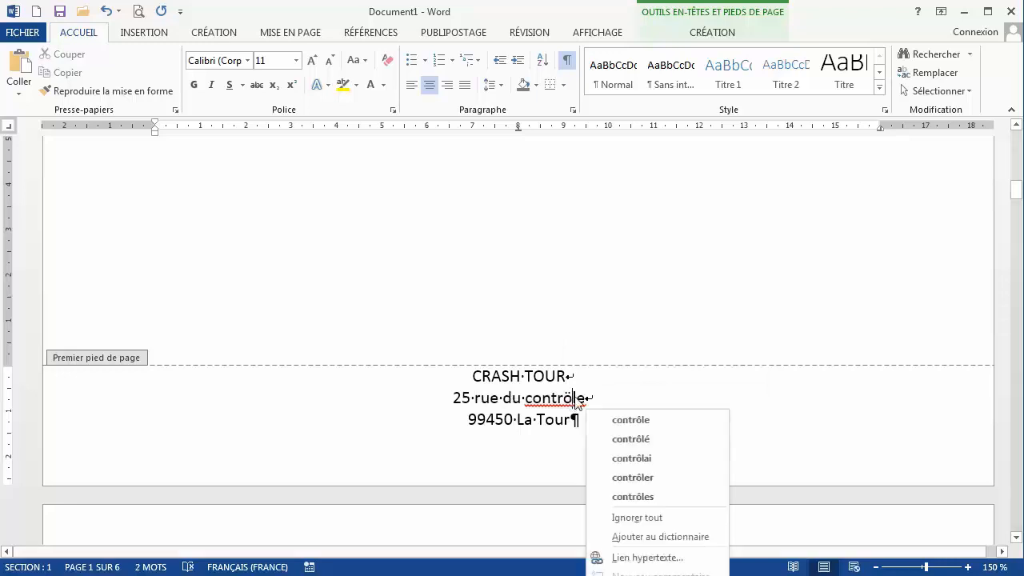
left_click(616, 422)
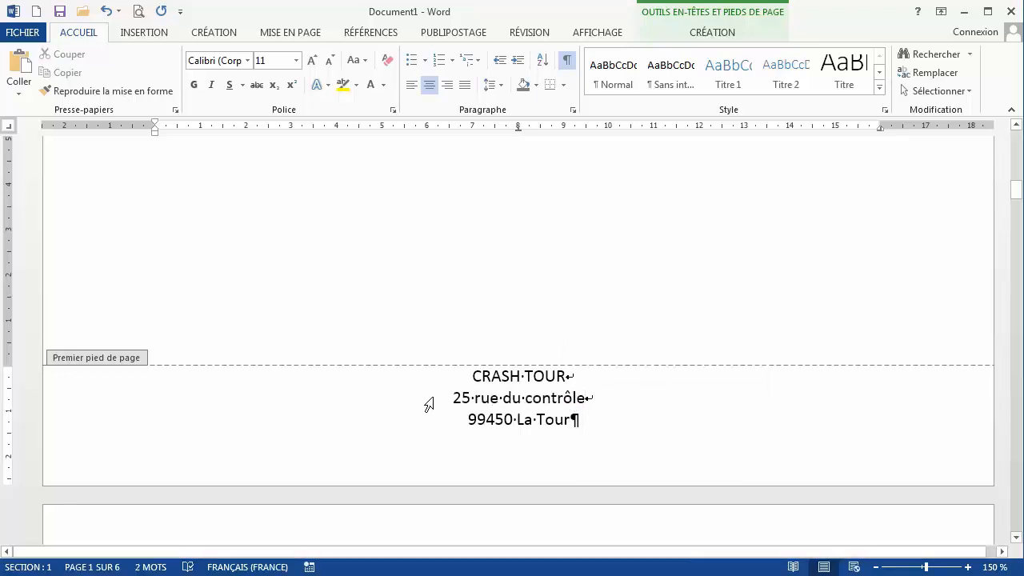
Italicise the footer's two address lines and make its CRASH TOUR line bold
left_click_drag(425, 400, 582, 422)
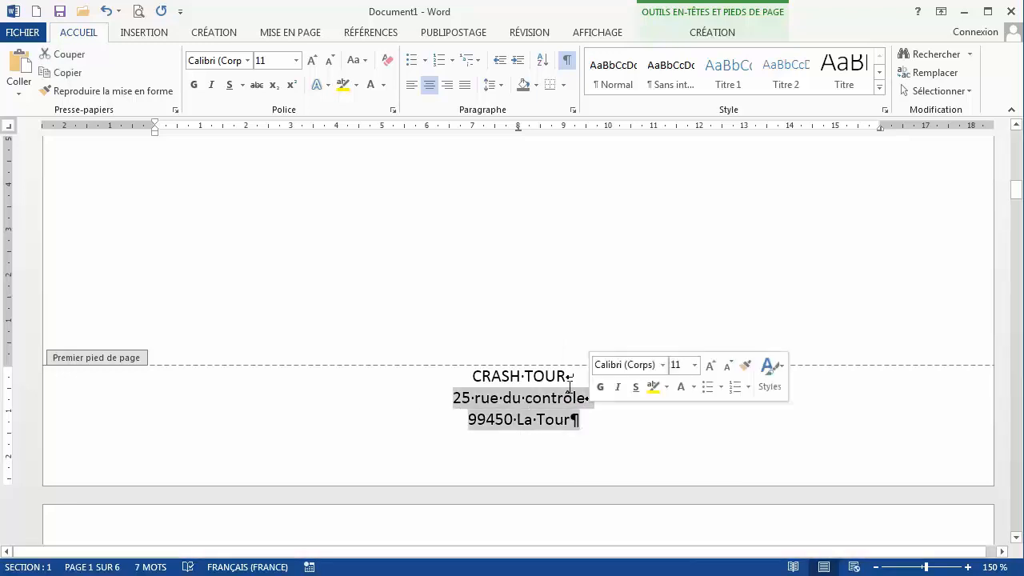
left_click(212, 84)
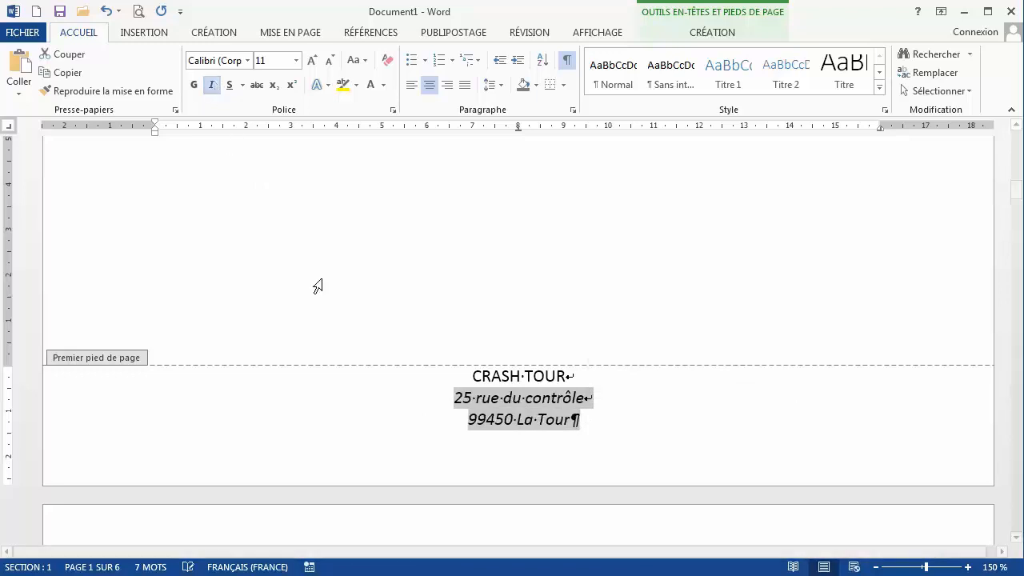
left_click(393, 378)
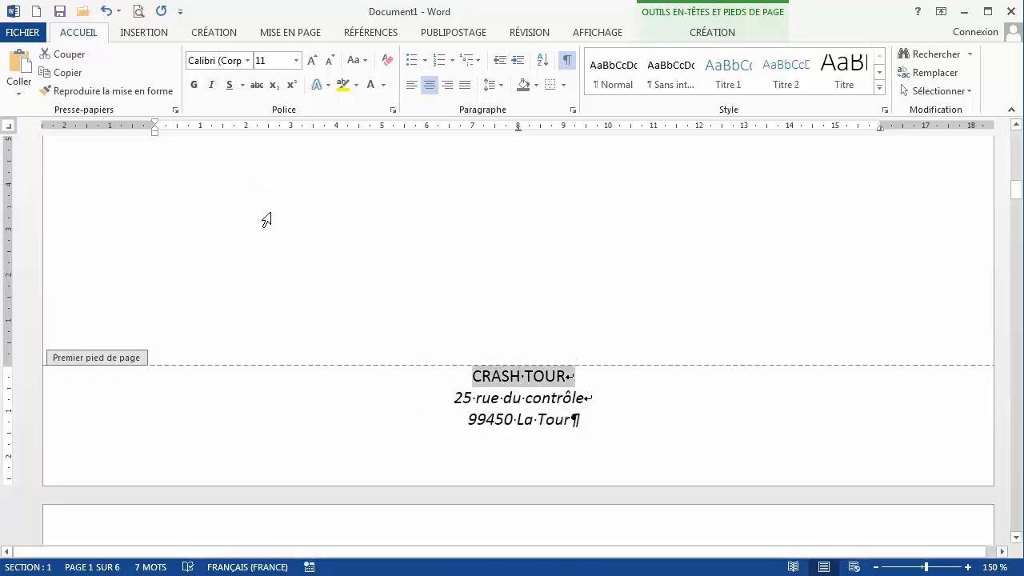
left_click(194, 84)
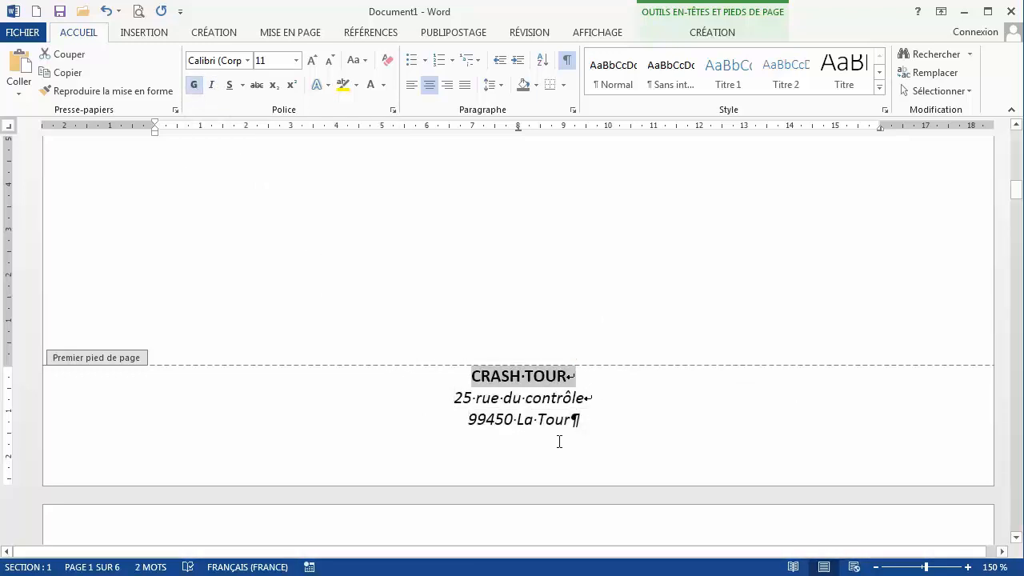
Try a top border on the selected CRASH TOUR text, and on the whole first-page footer paragraph
left_click(564, 86)
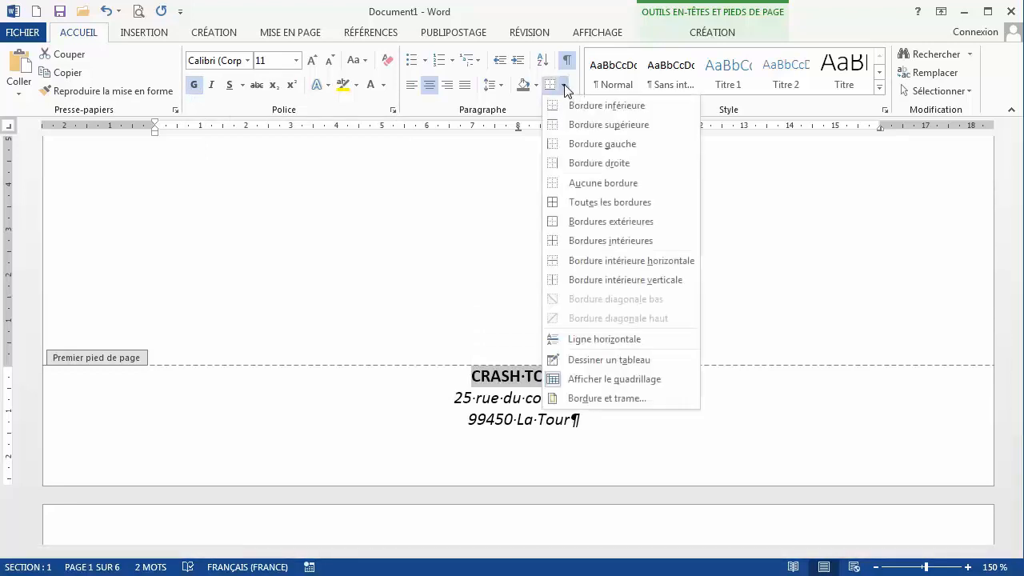
left_click(606, 130)
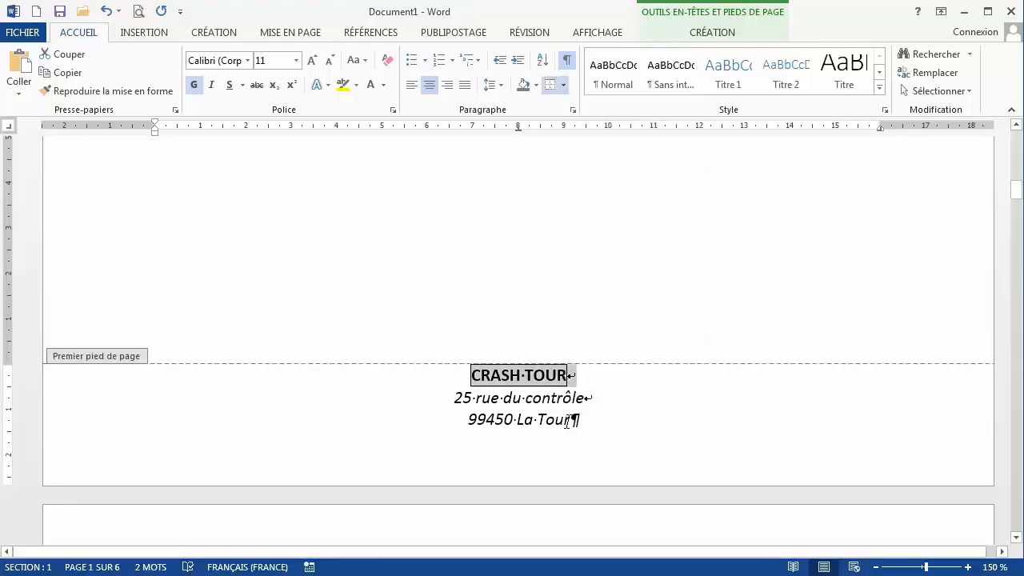
left_click(522, 376)
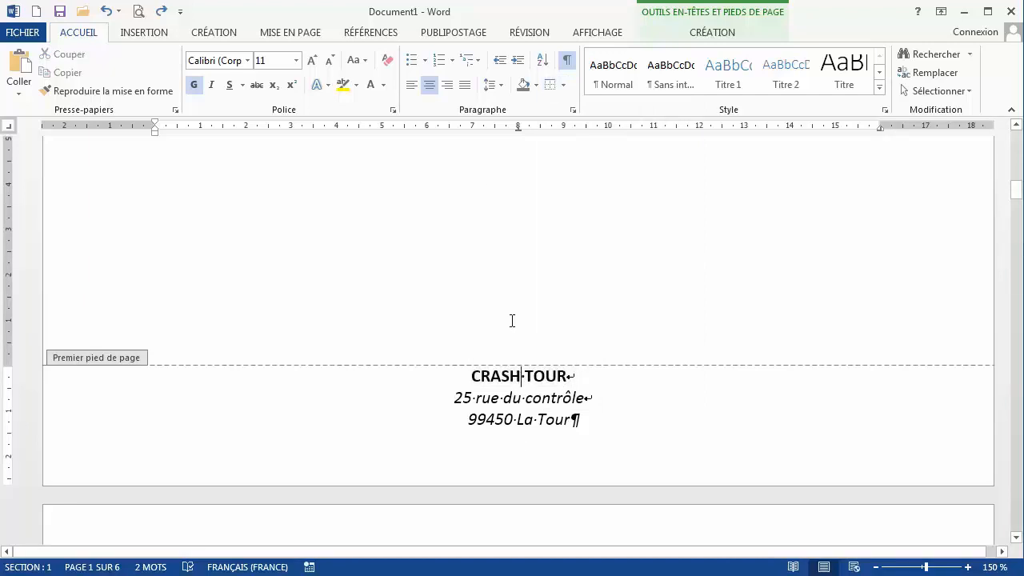
left_click(551, 85)
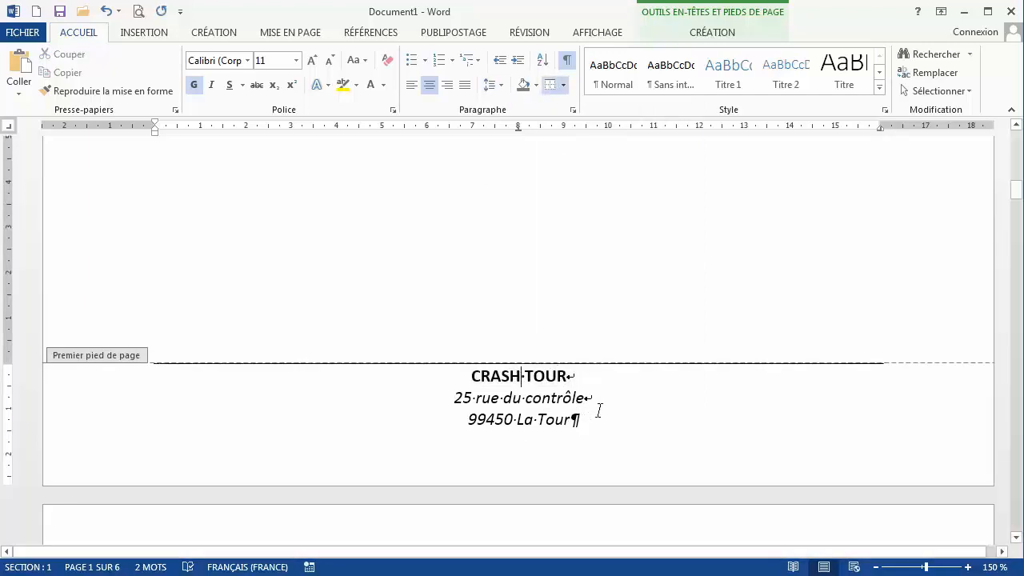
left_click(601, 421)
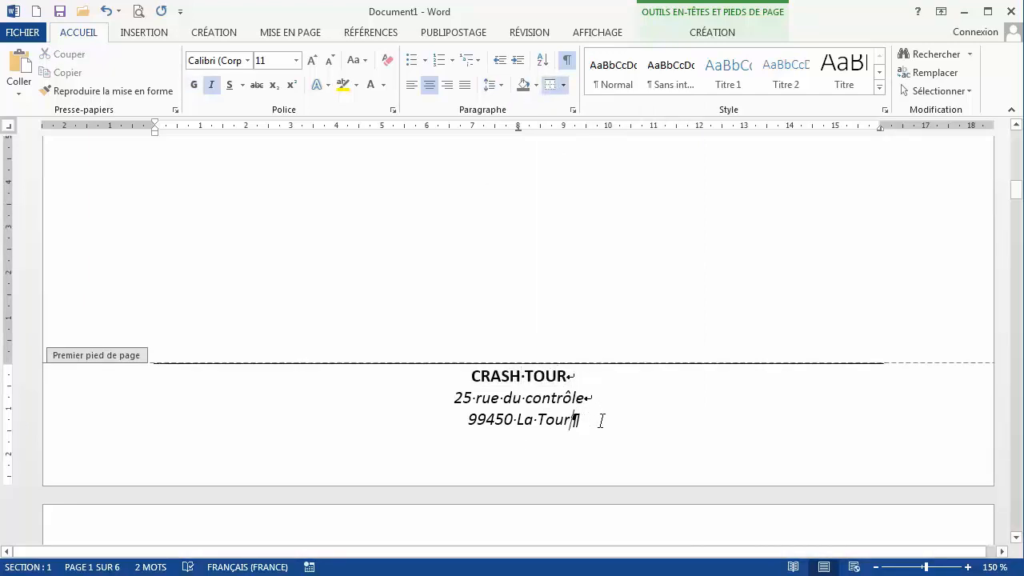
Undo the footer's border and the bold on its CRASH TOUR line, and put a top border above the whole paragraph
left_click(106, 12)
left_click(106, 12)
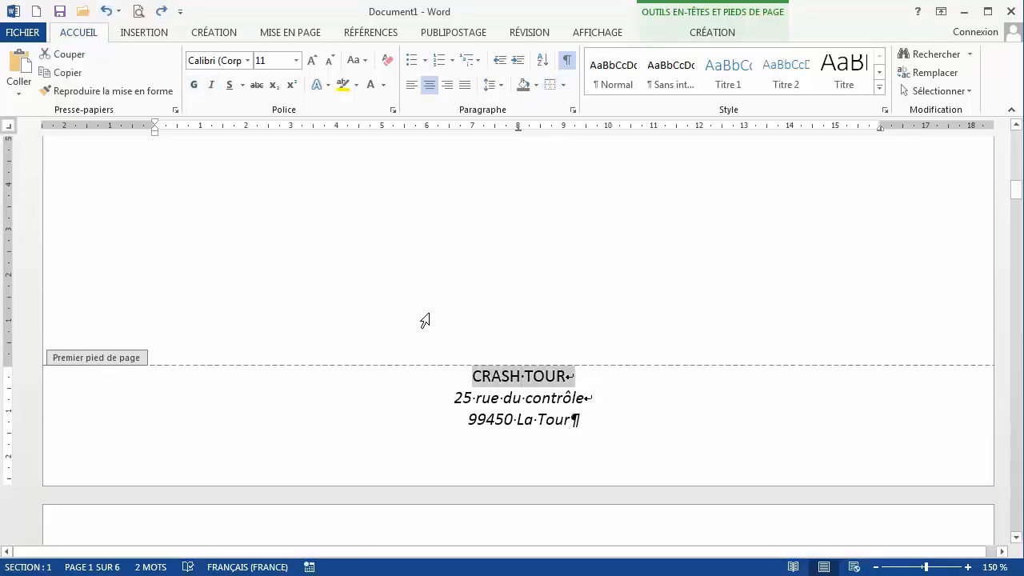
left_click(518, 377)
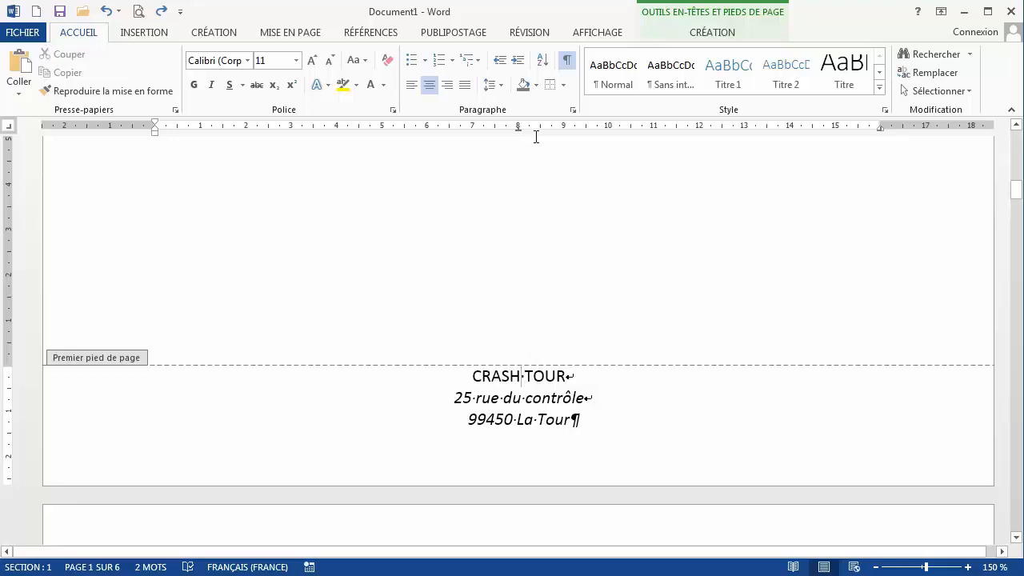
left_click(548, 85)
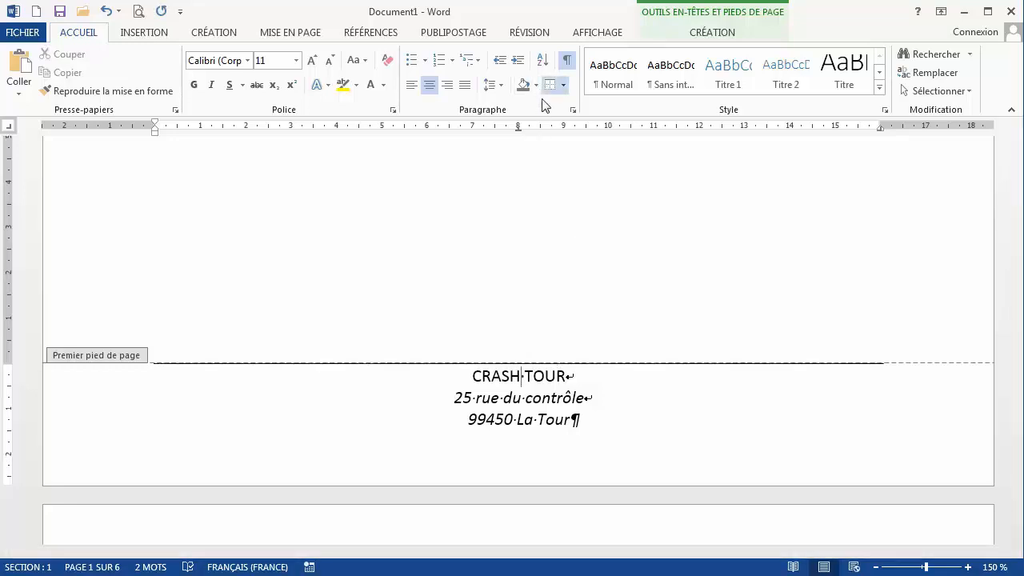
Insert the current page number in the even-page footer with the Numéro normal style, followed by a slash
scroll(420, 422, "up", 10)
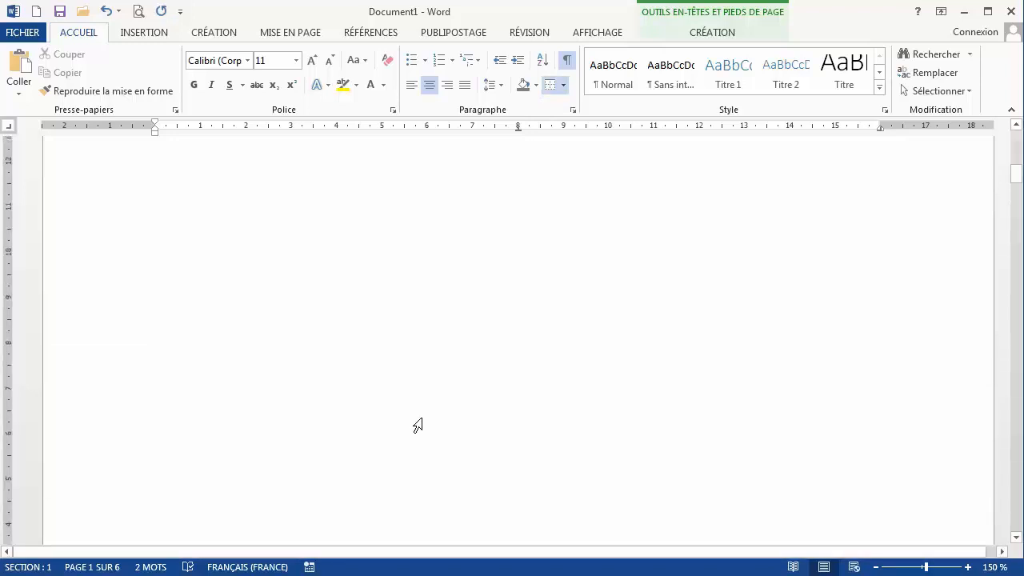
scroll(415, 422, "down", 8)
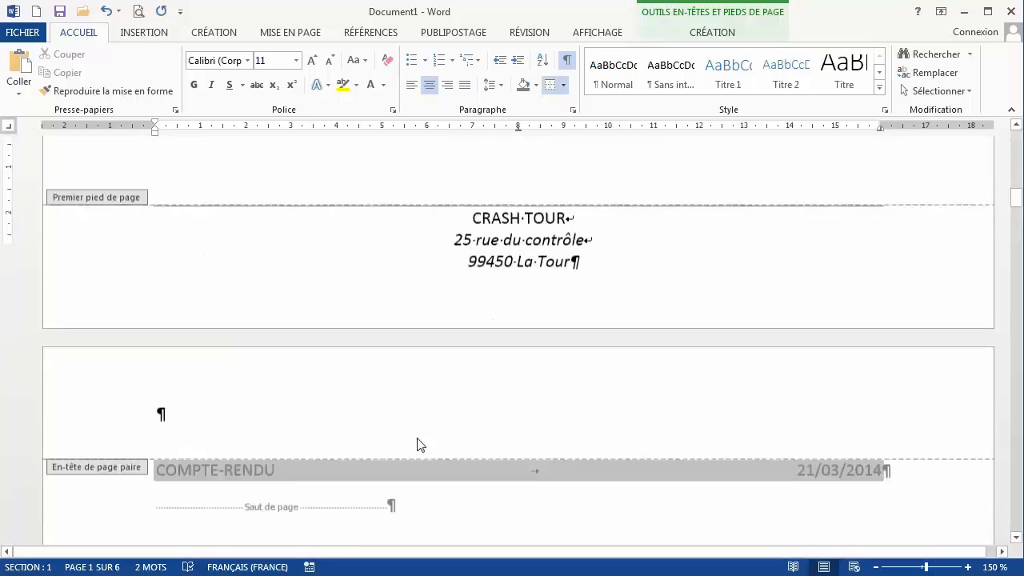
scroll(407, 411, "up", 2)
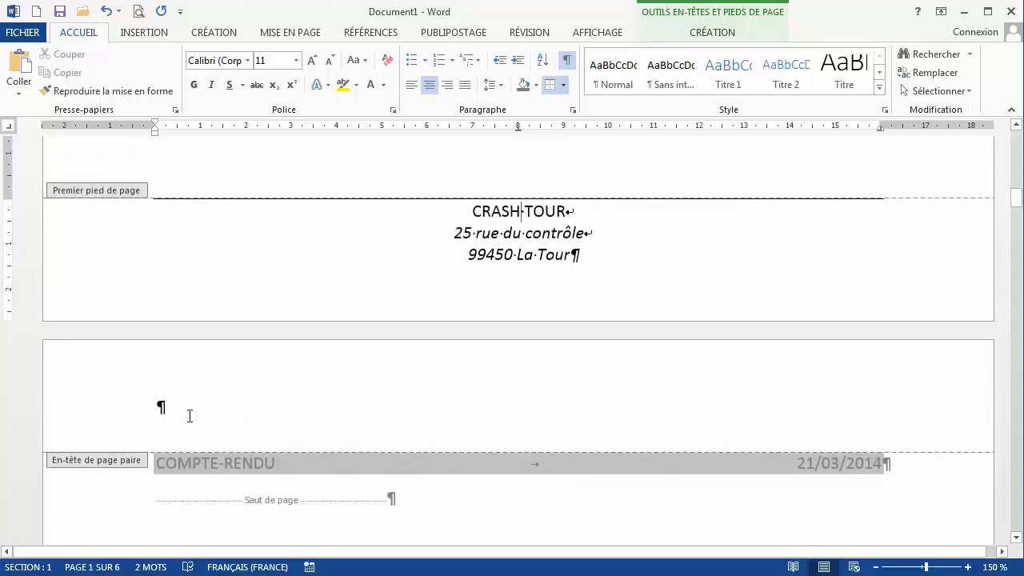
left_click(172, 407)
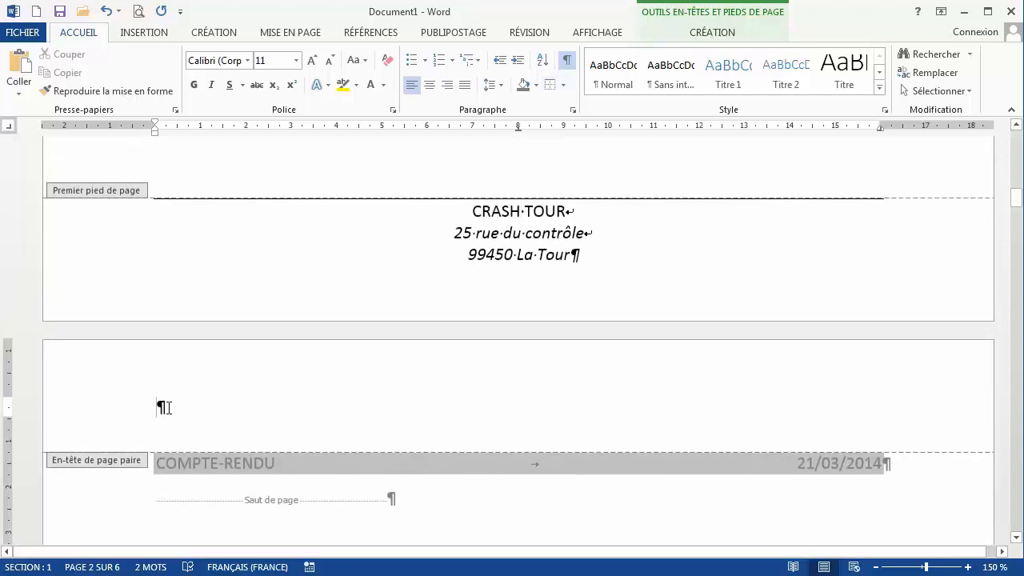
scroll(279, 404, "down", 15)
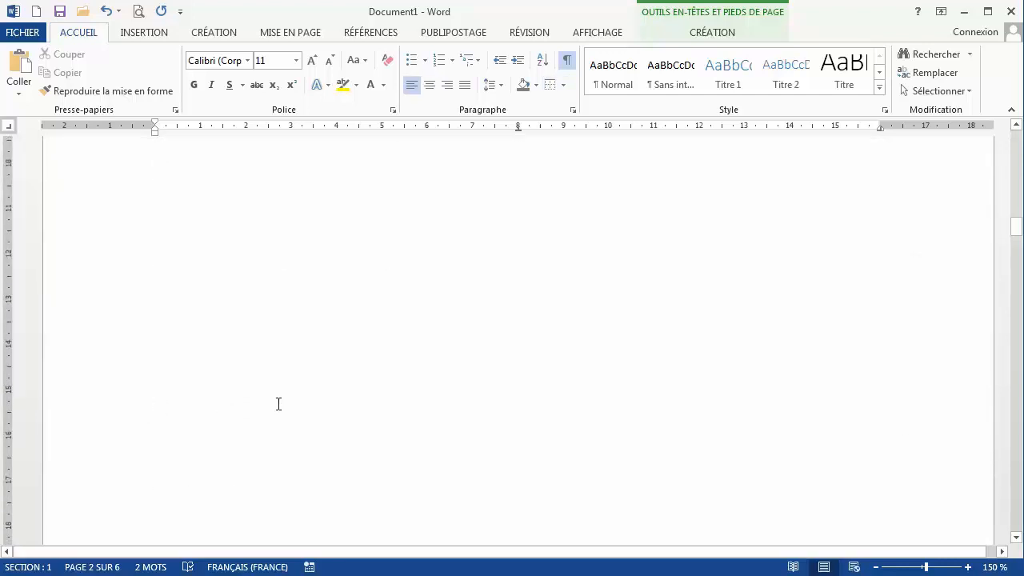
left_click(186, 428)
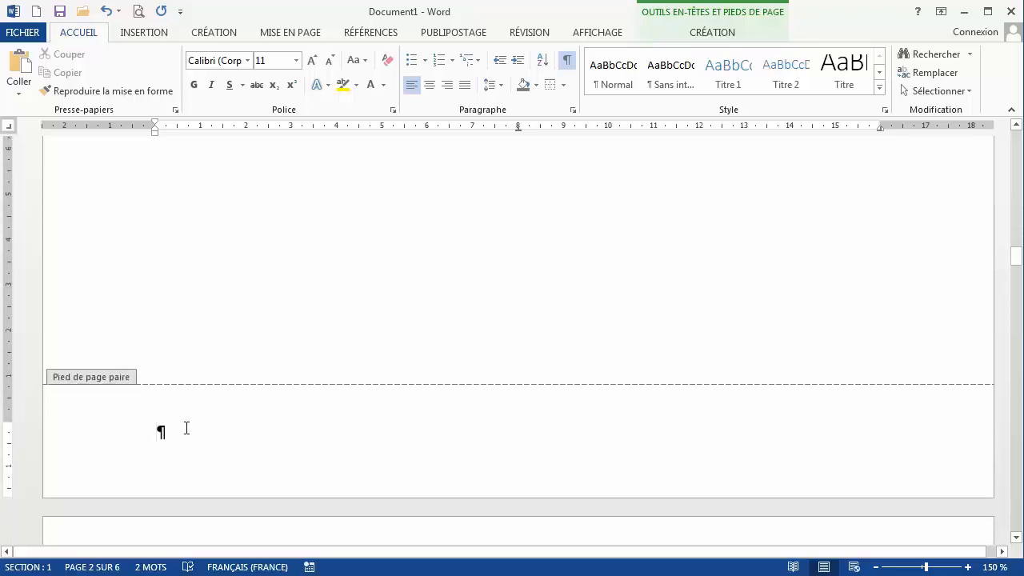
left_click(702, 36)
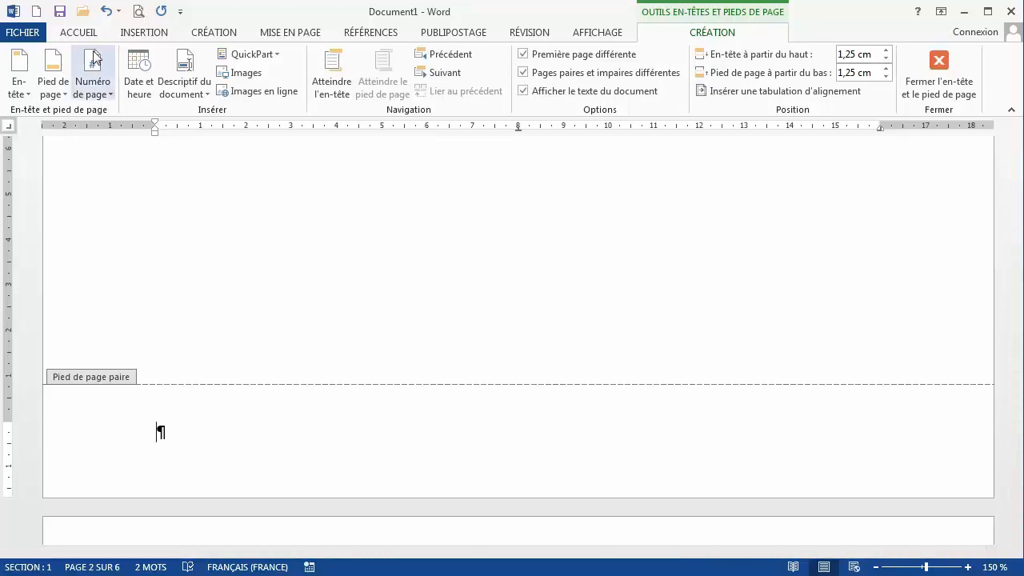
left_click(99, 94)
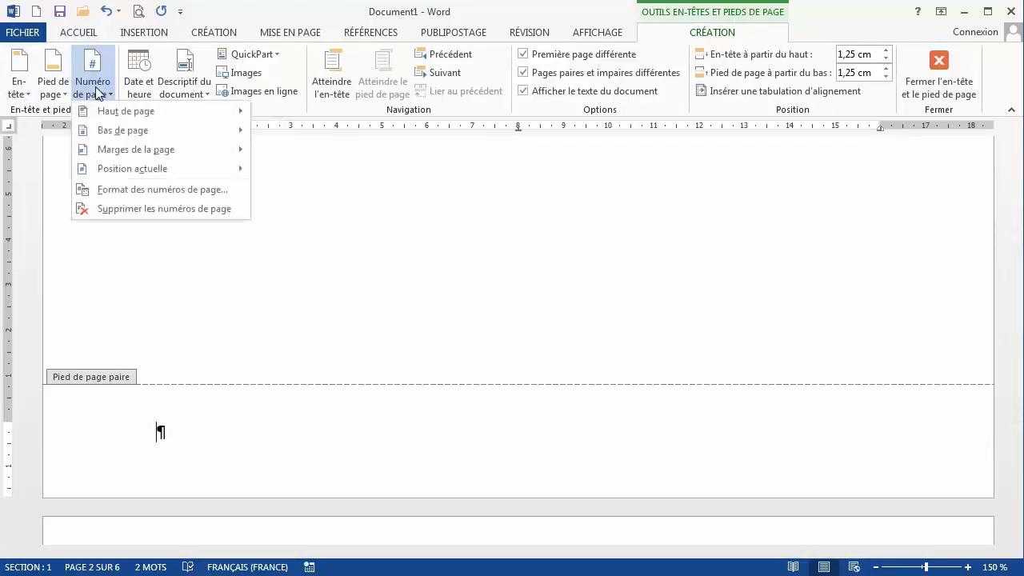
mouse_move(120, 170)
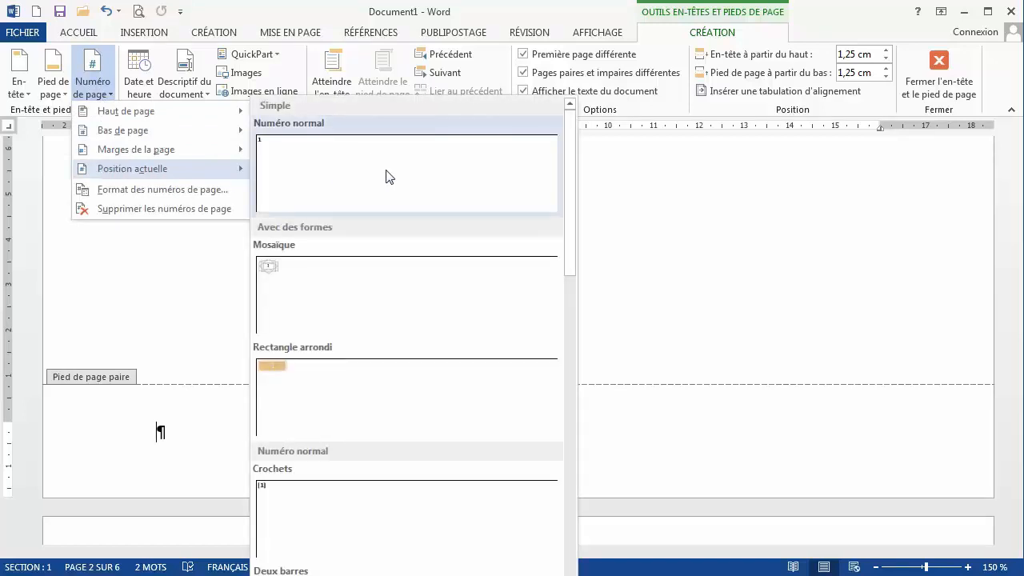
left_click(370, 185)
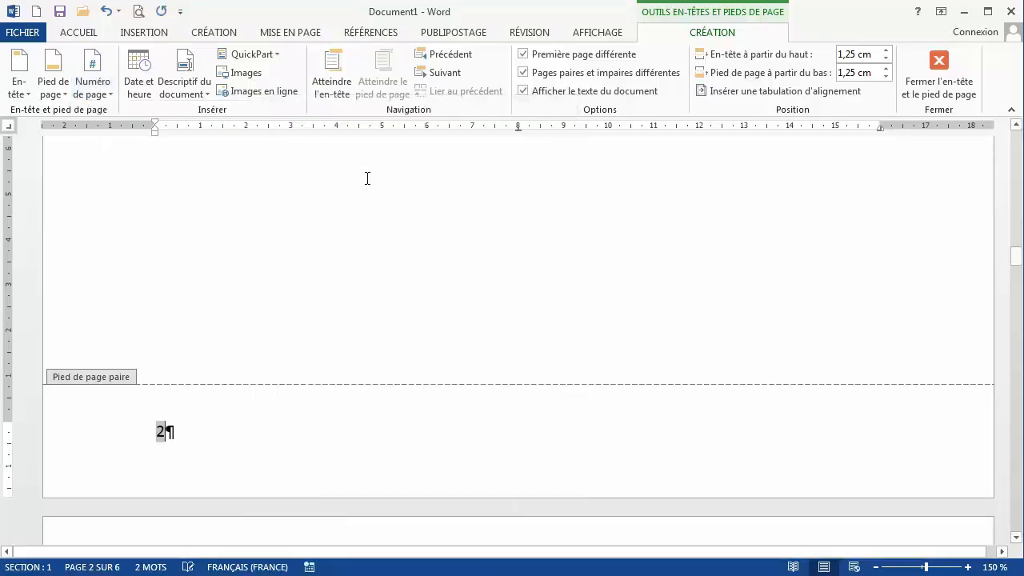
type("/")
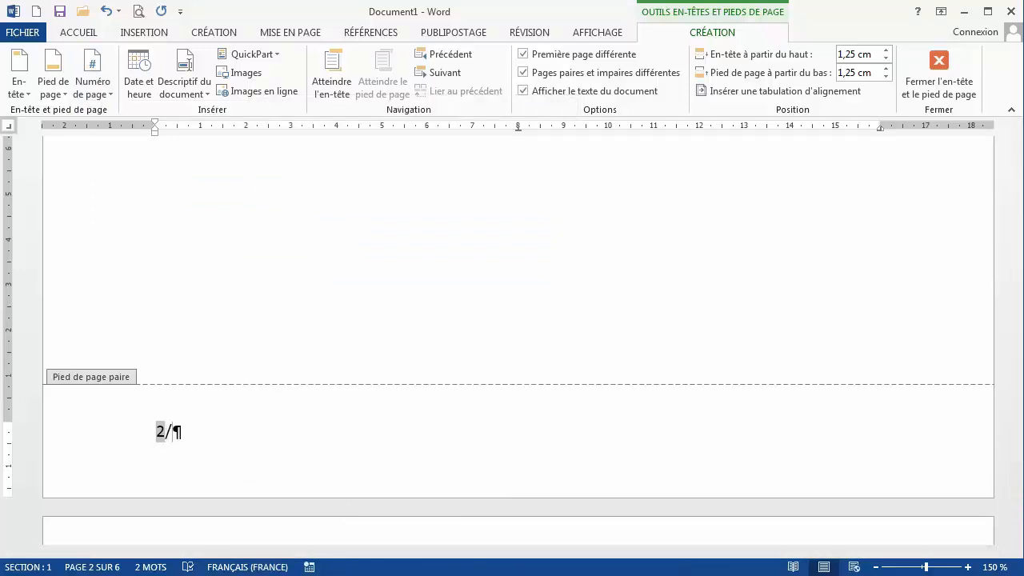
Add the total page count after the slash with the NumPages field, and give the even-page footer a top border
left_click(242, 54)
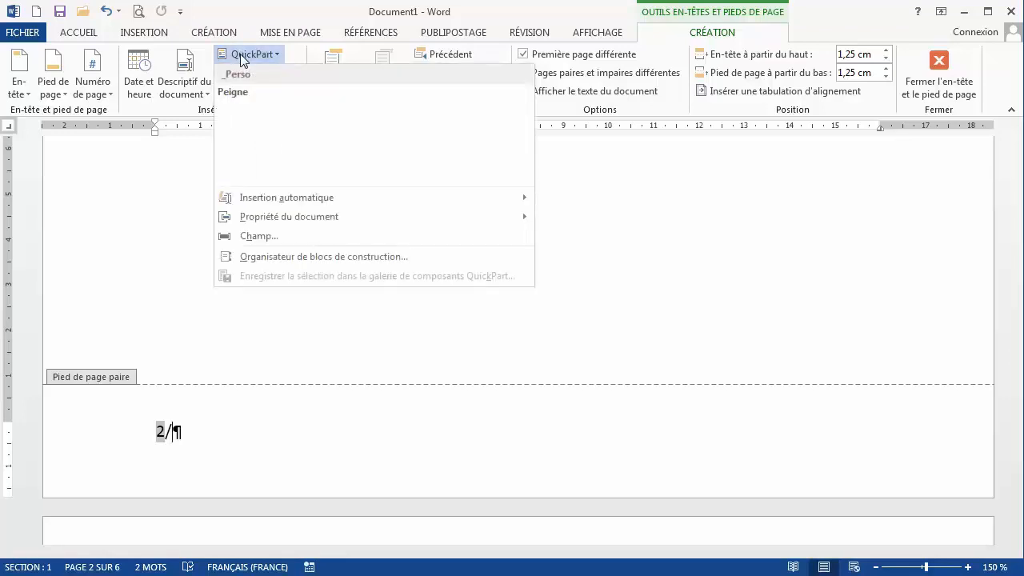
left_click(256, 236)
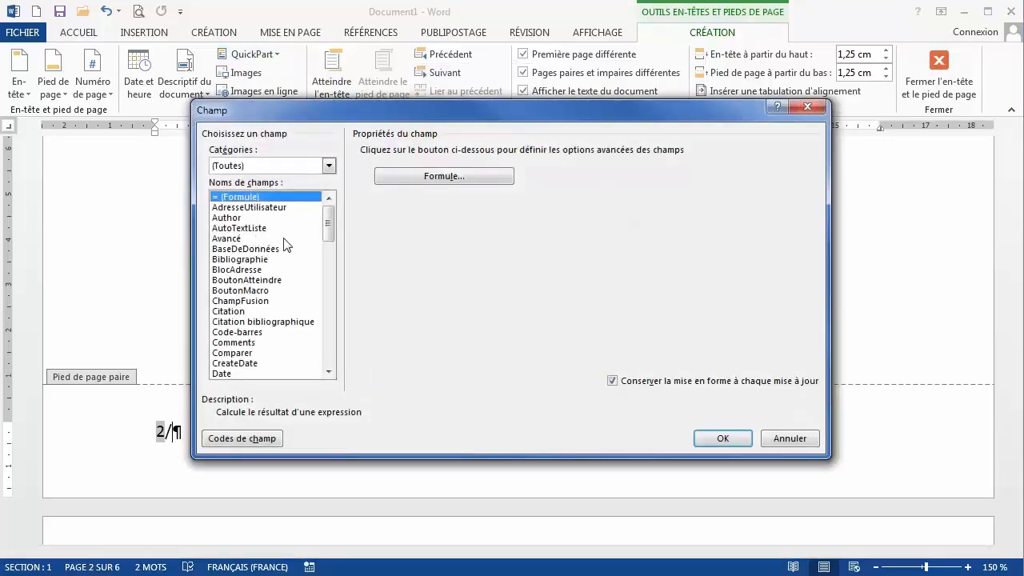
left_click_drag(327, 221, 320, 298)
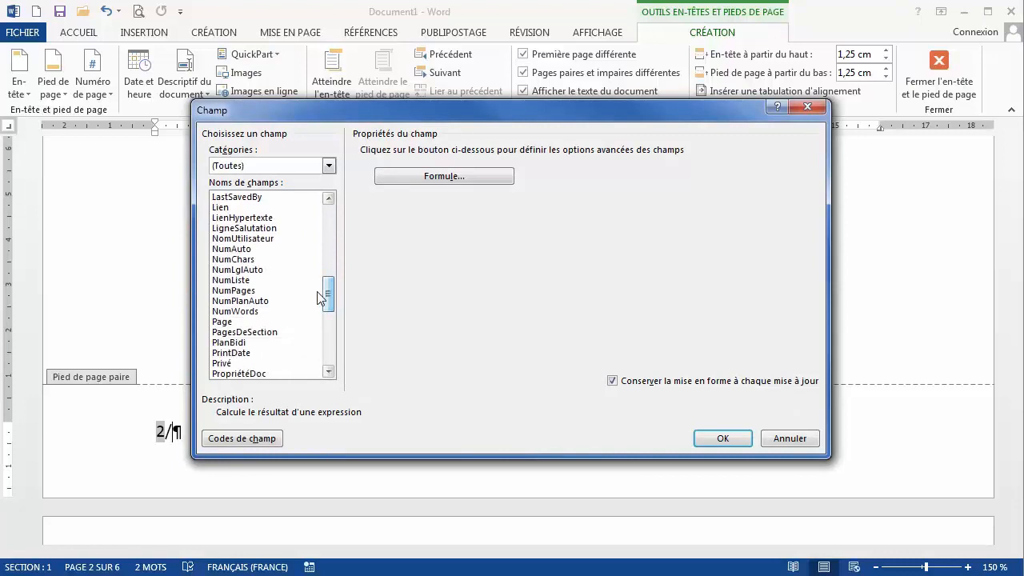
left_click(226, 291)
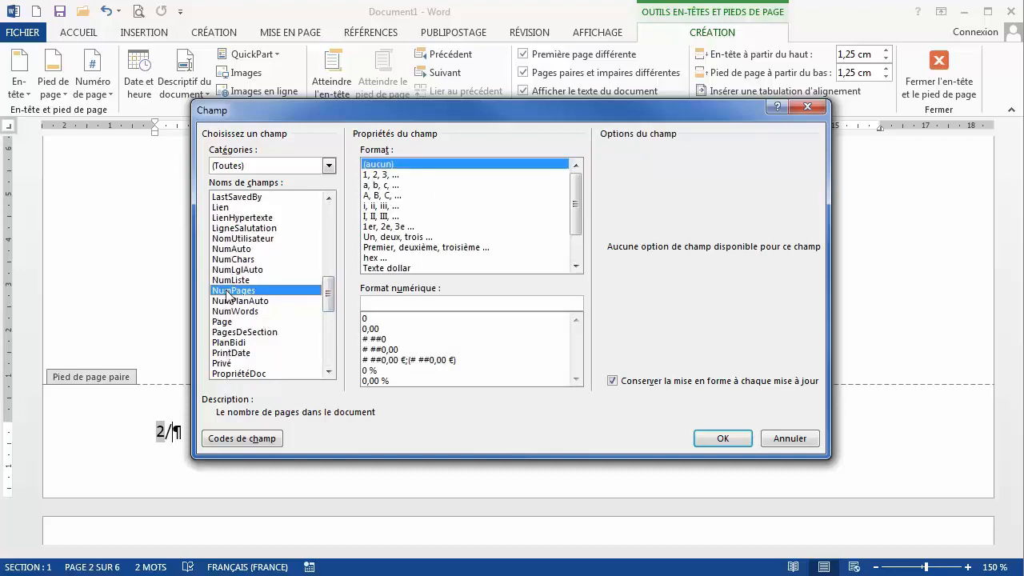
left_click(722, 439)
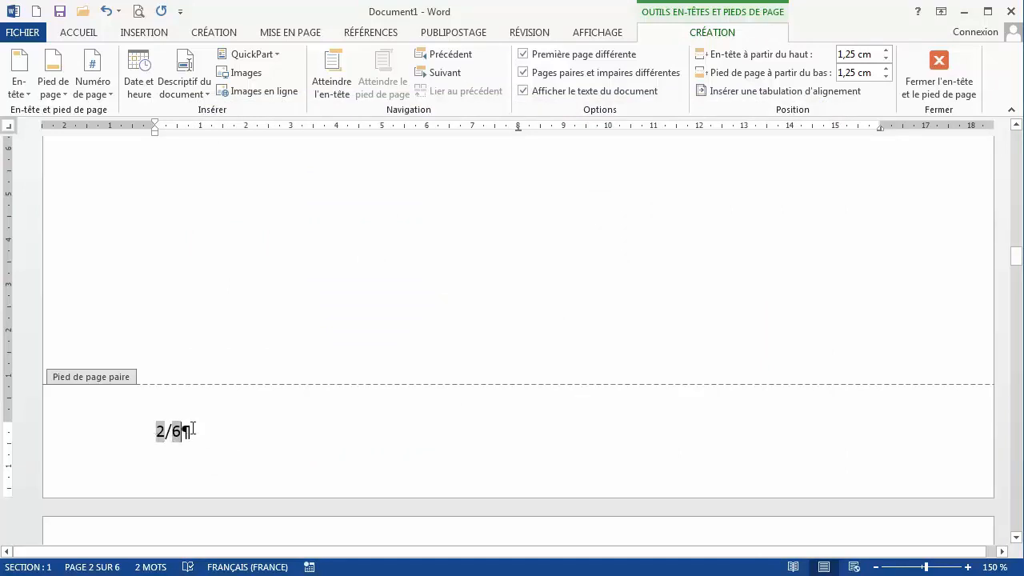
left_click(84, 33)
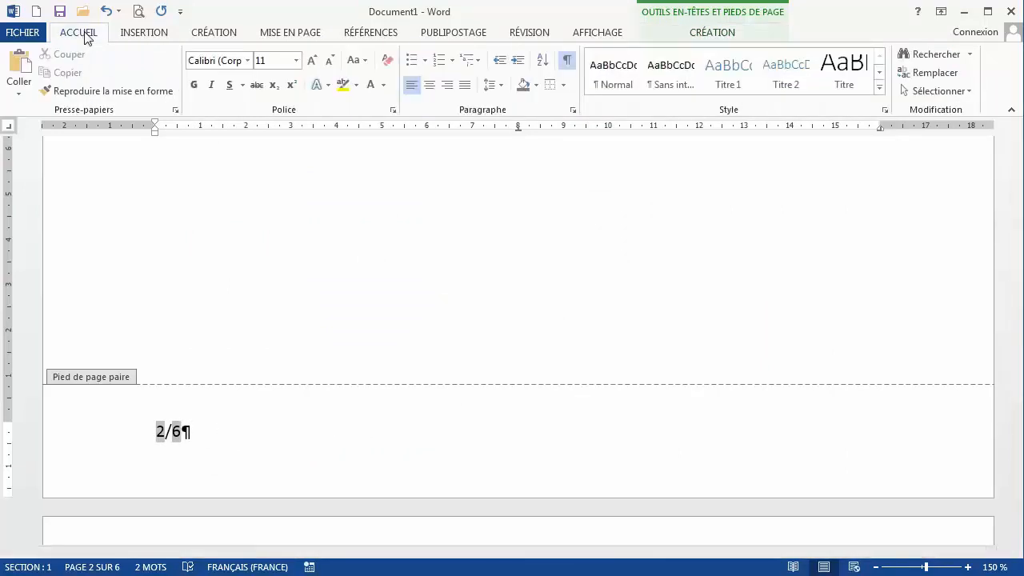
left_click(550, 85)
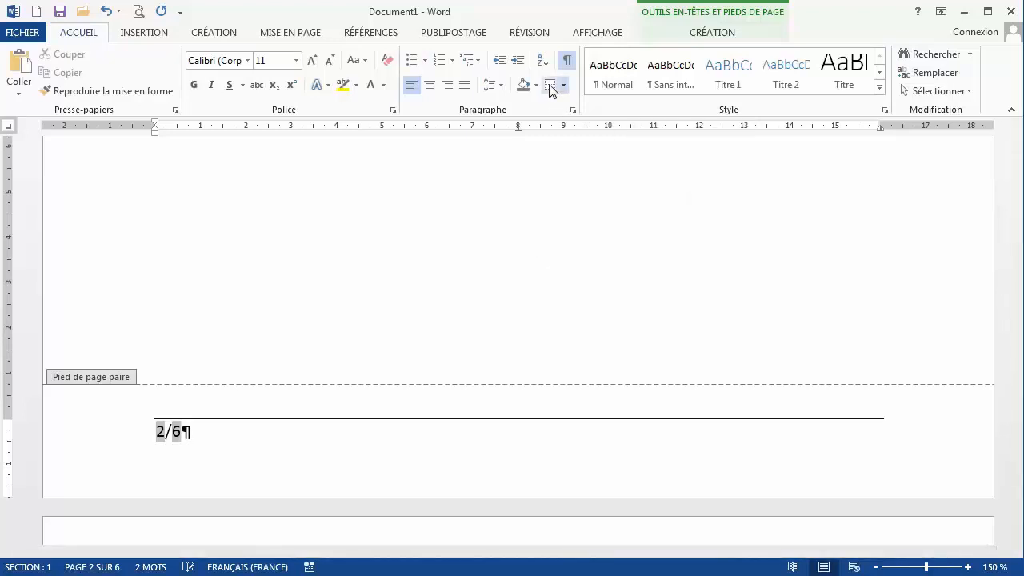
Copy the even-page footer's bordered page-number line into the odd-page footer, without an extra empty paragraph, and right-align it
left_click(104, 434)
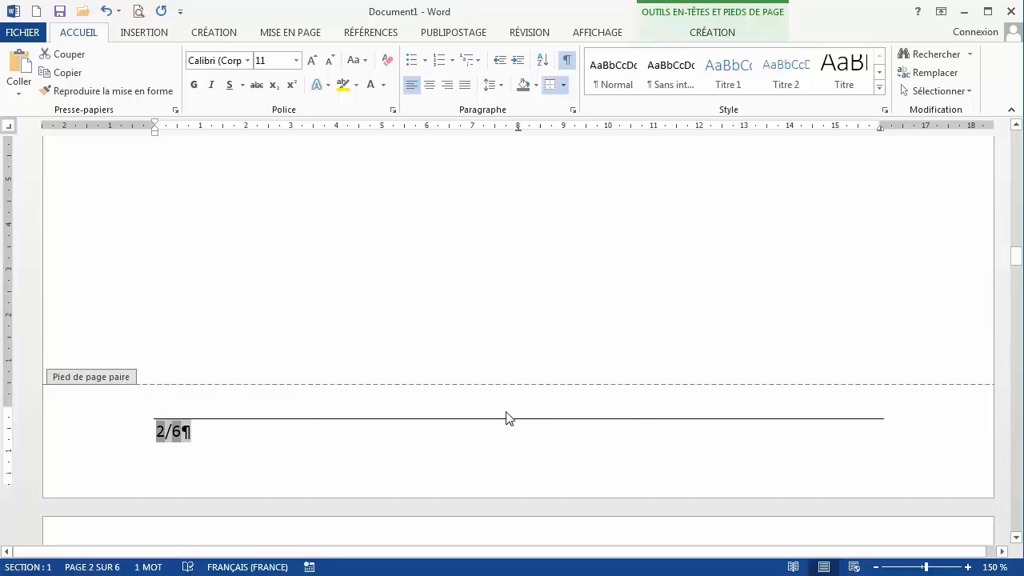
scroll(462, 407, "down", 3)
scroll(462, 401, "down", 15)
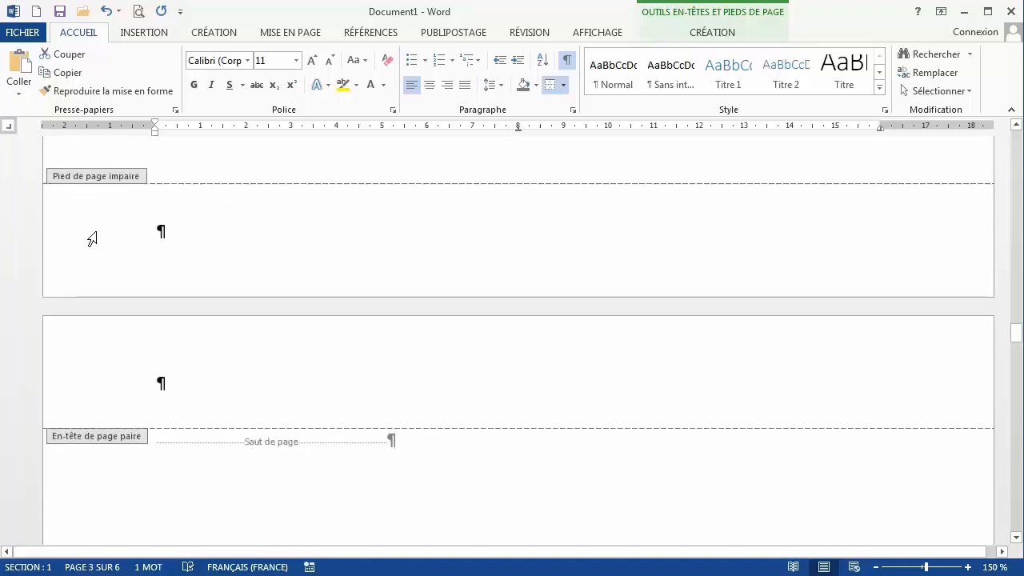
left_click(92, 239)
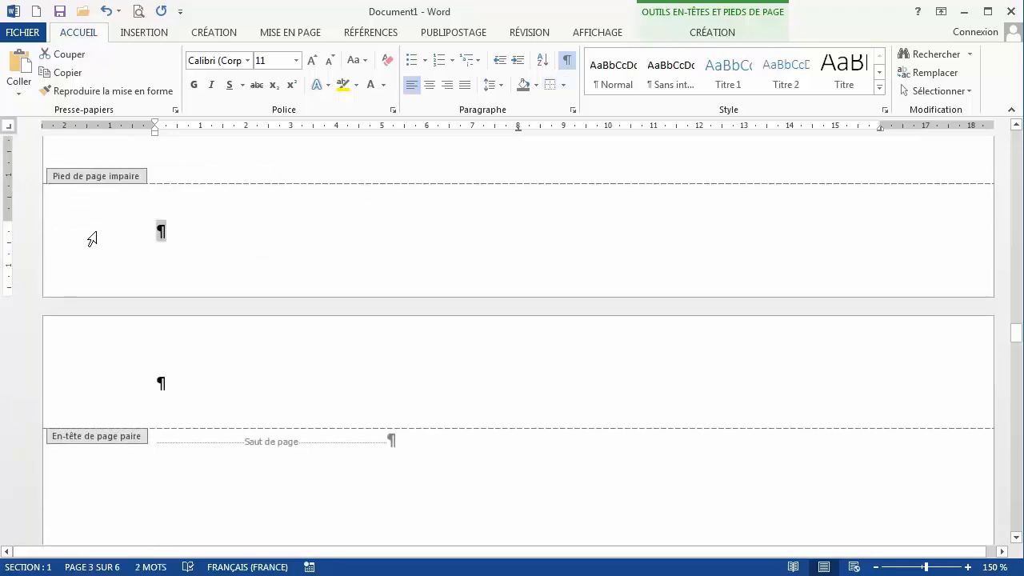
type("3/6")
key("BackSpace")
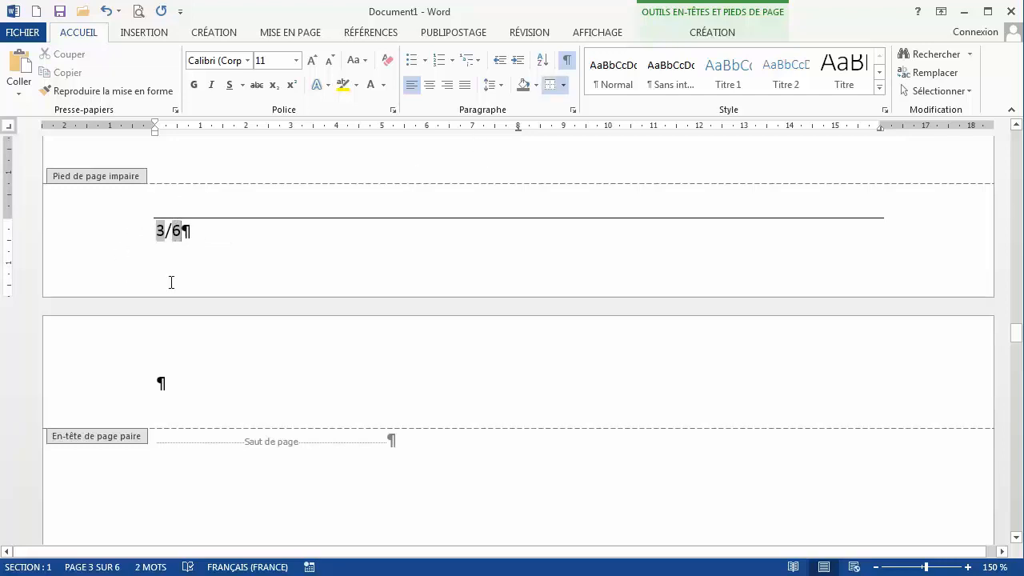
left_click(448, 85)
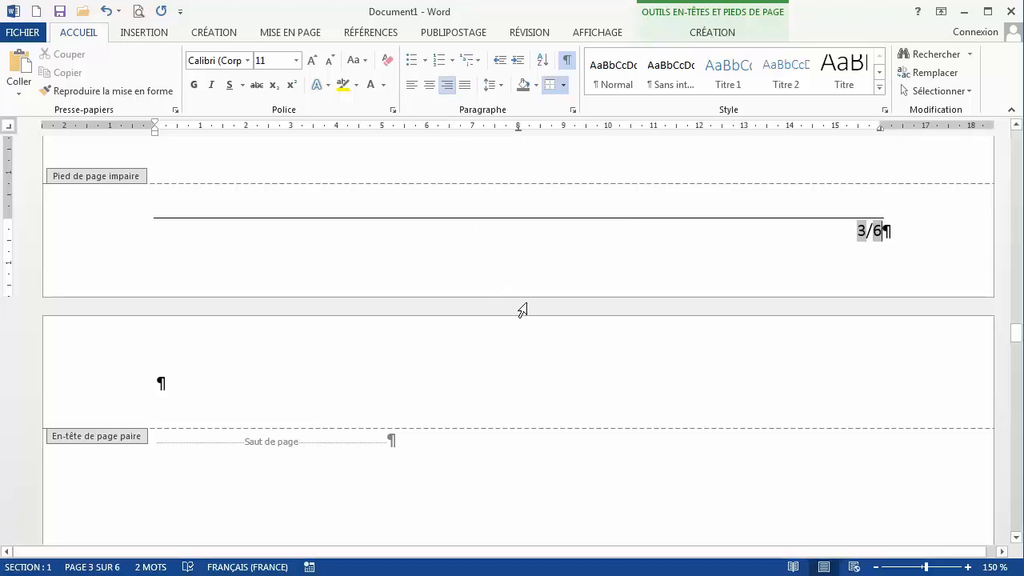
Review the first page's header and footer along with the document's header and footer options
left_click_drag(1016, 335, 1015, 141)
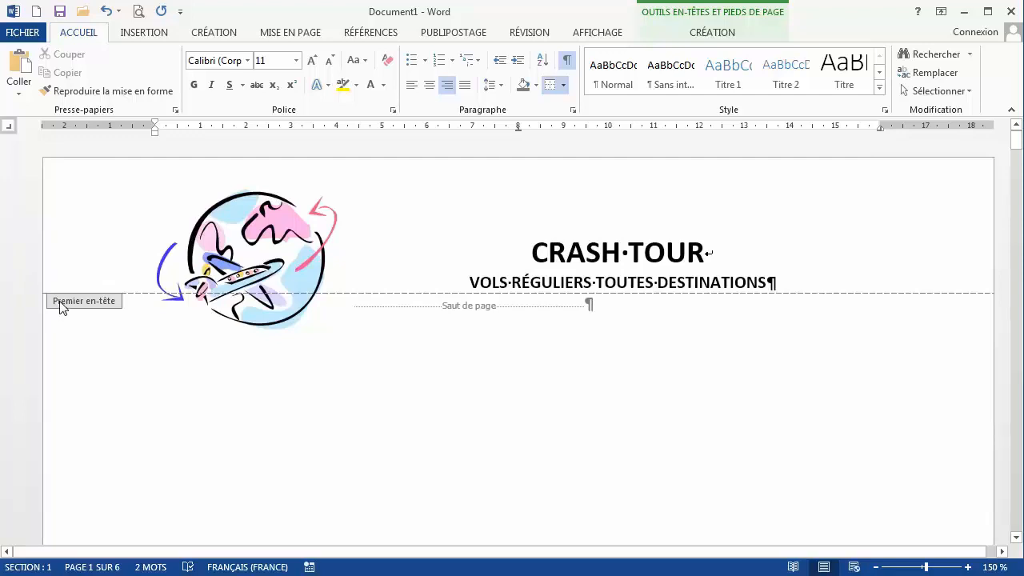
left_click(714, 34)
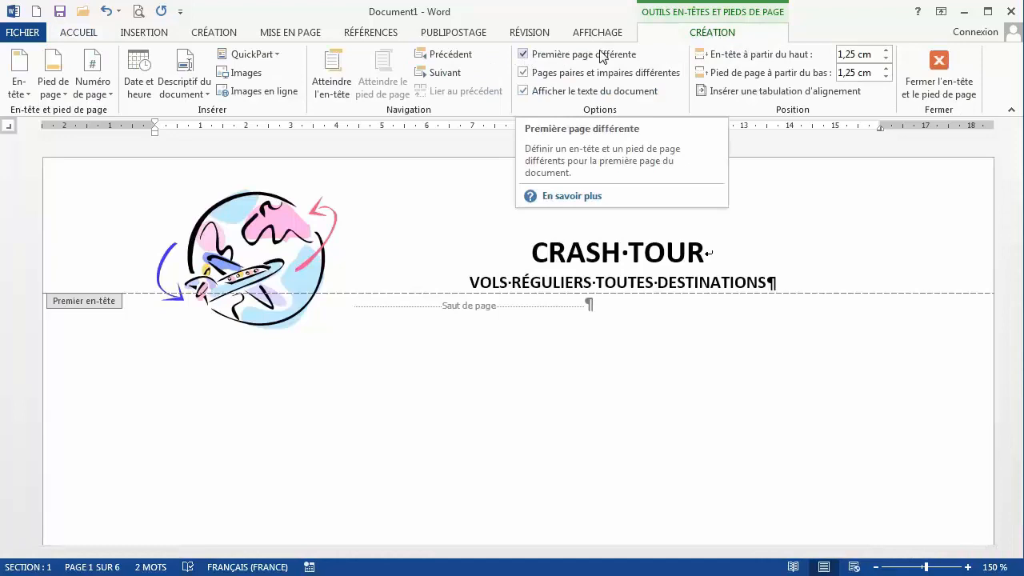
scroll(280, 385, "down", 5)
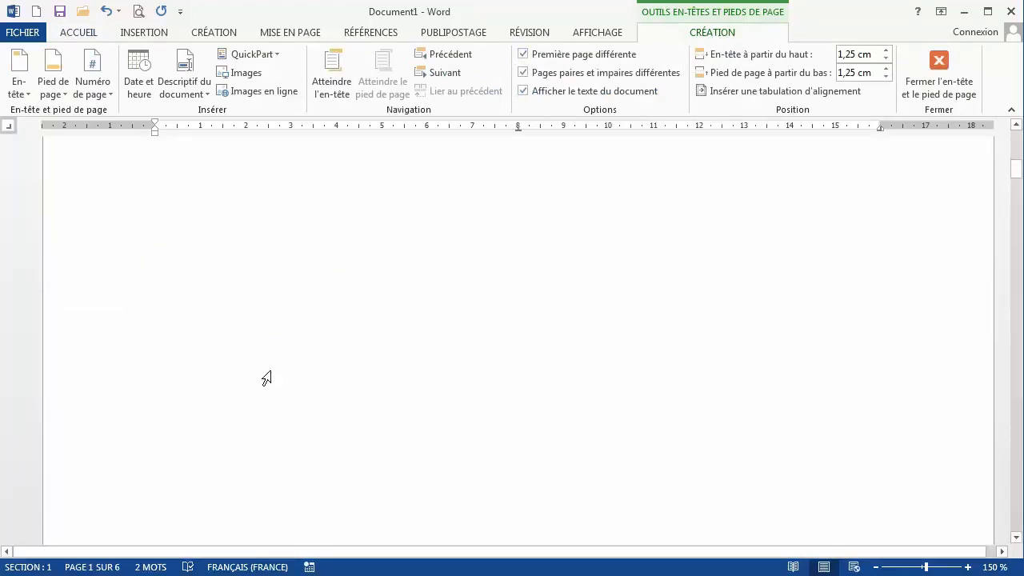
scroll(267, 379, "down", 4)
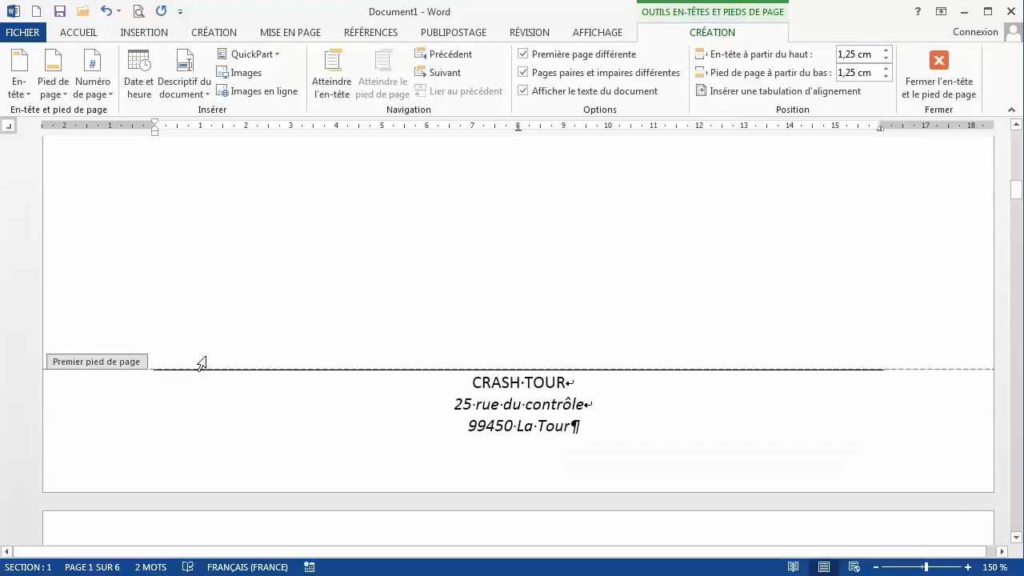
Review the headers and footers page by page from the first page's footer to the end of the document
scroll(254, 341, "down", 5)
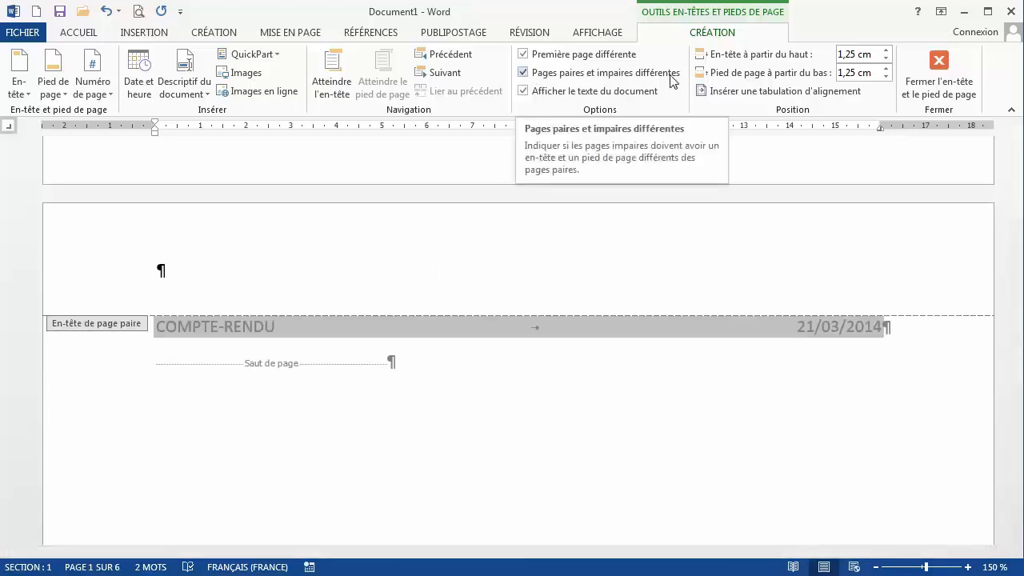
scroll(366, 419, "down", 3)
scroll(366, 419, "down", 18)
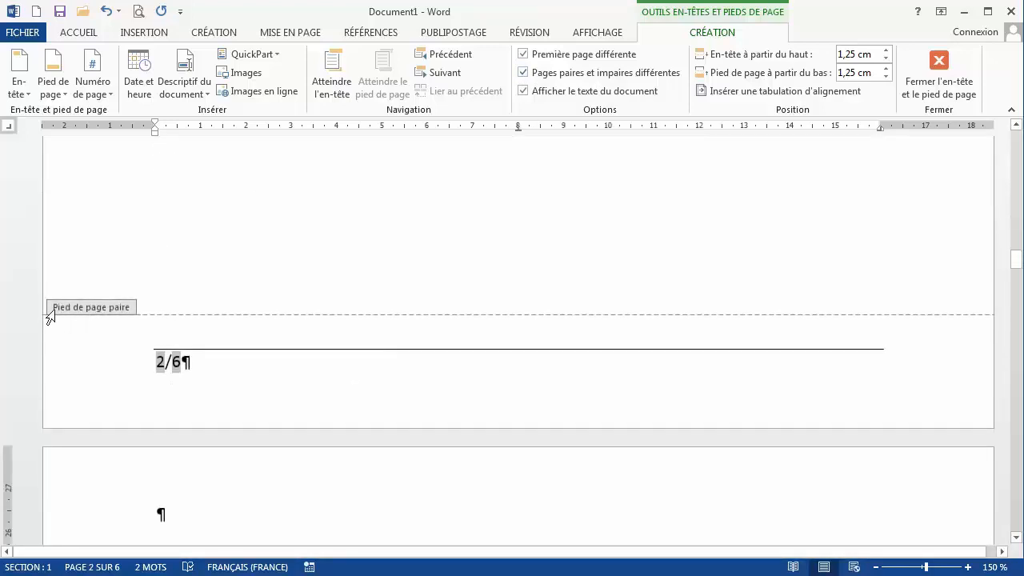
scroll(123, 312, "down", 20)
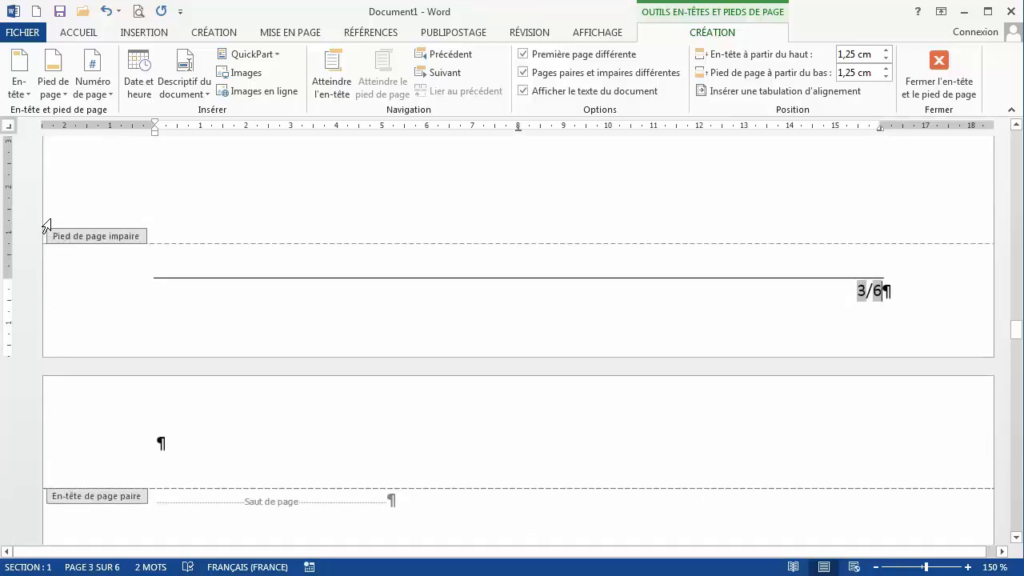
scroll(581, 281, "down", 10)
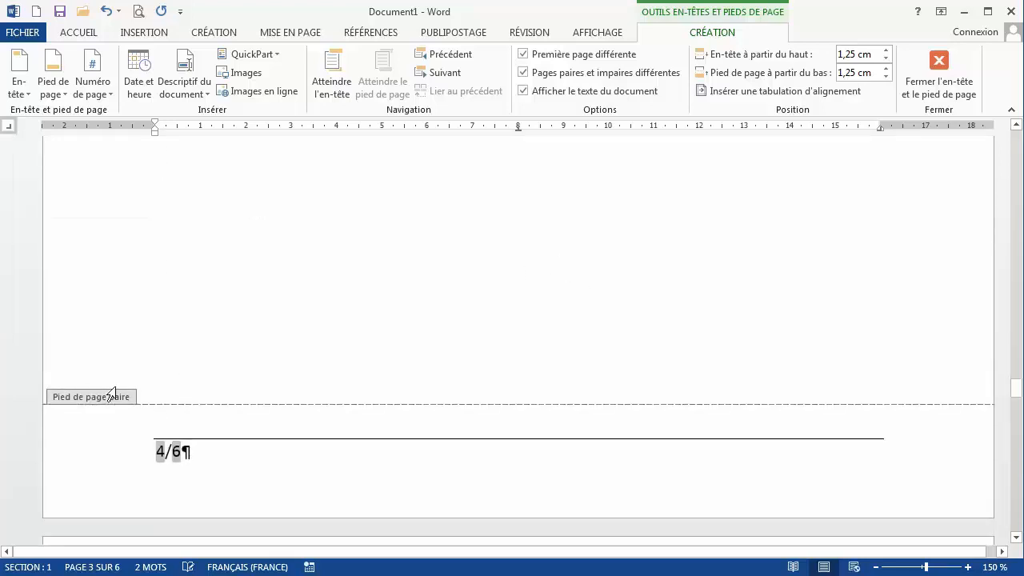
scroll(322, 388, "down", 10)
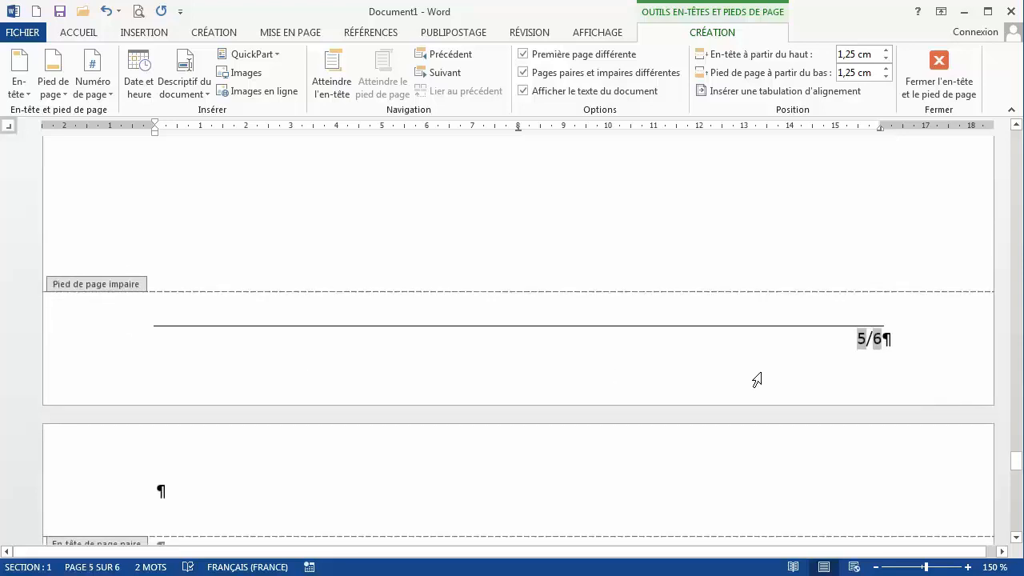
scroll(475, 341, "down", 5)
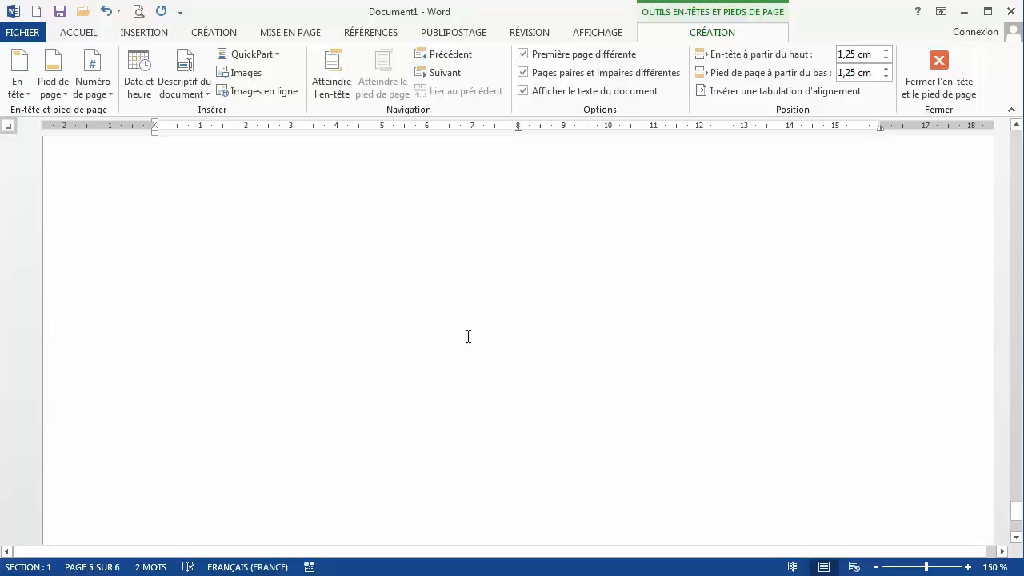
scroll(468, 337, "down", 3)
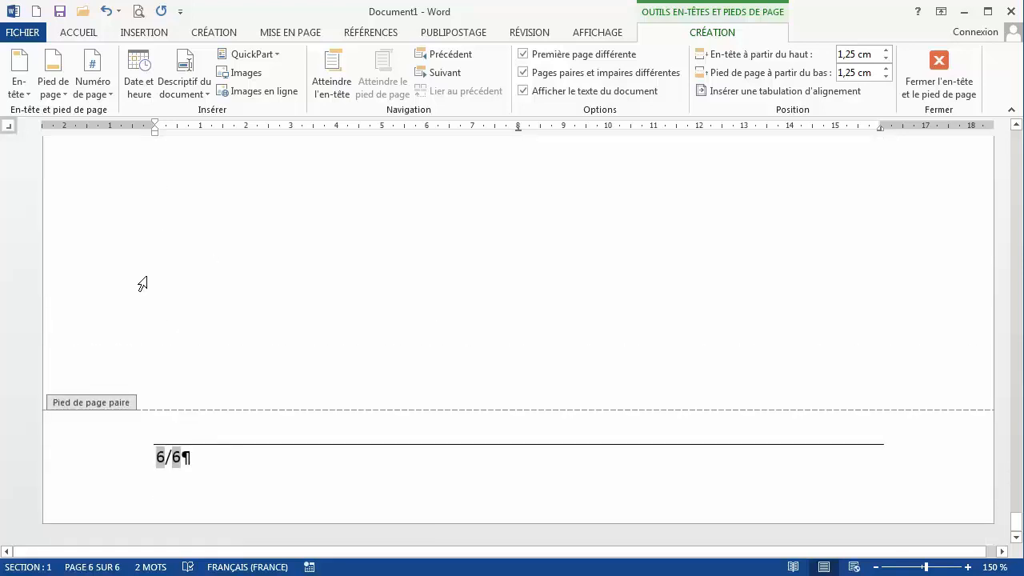
Preview the document for printing at 40 % zoom and check the first page and the even and odd page spreads
left_click(140, 13)
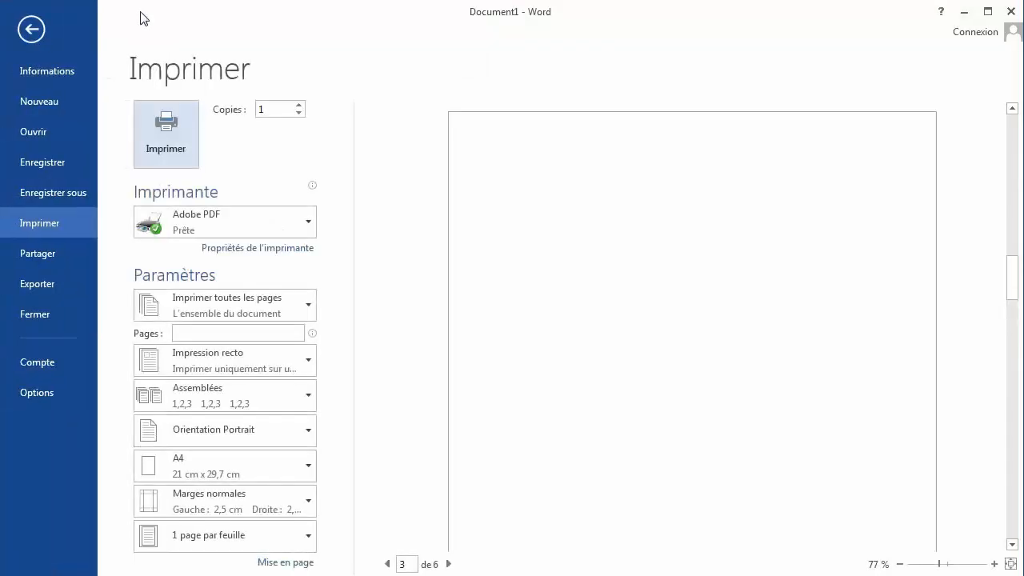
left_click(899, 565)
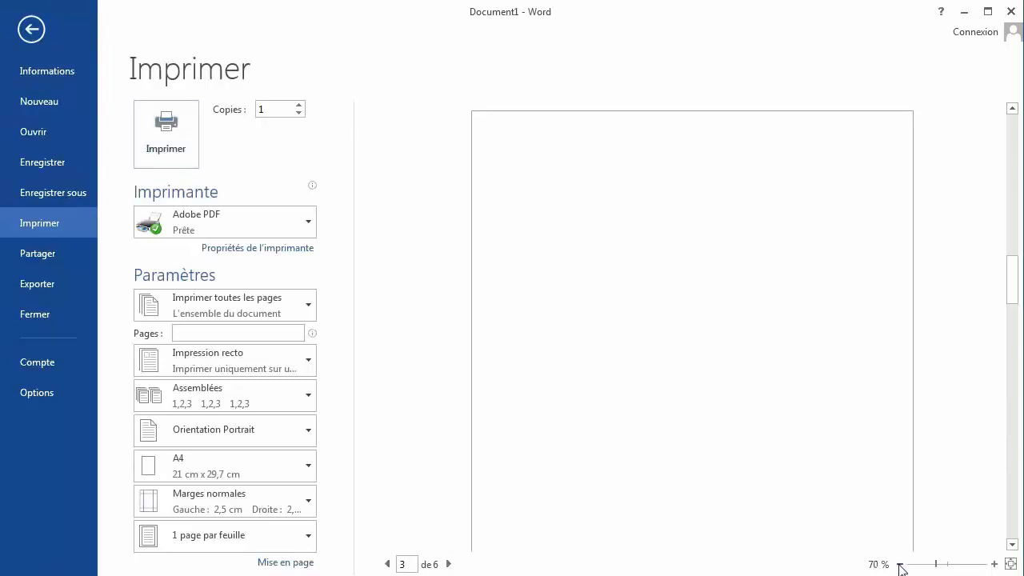
left_click(900, 565)
left_click(900, 565)
left_click(901, 565)
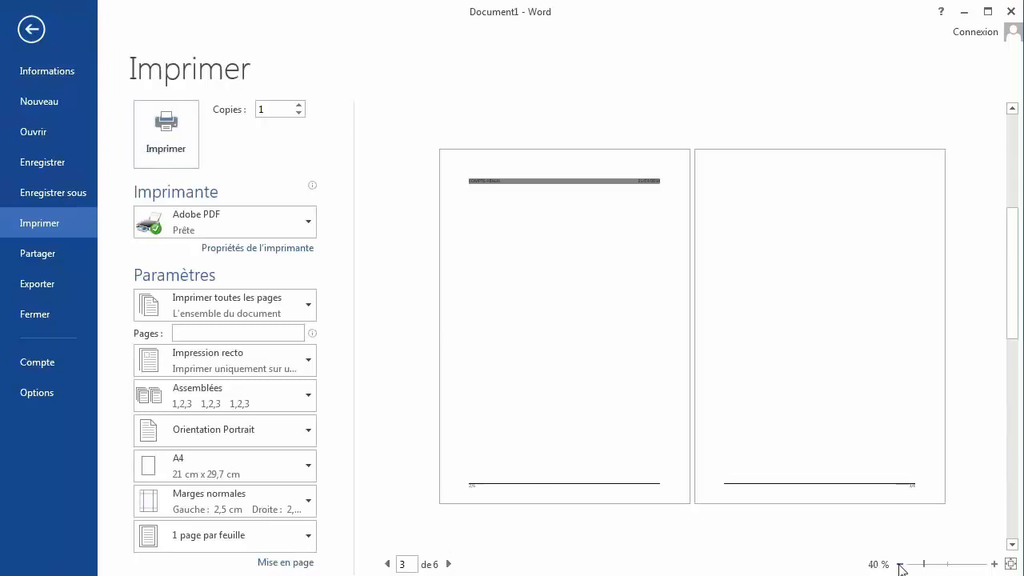
left_click(388, 565)
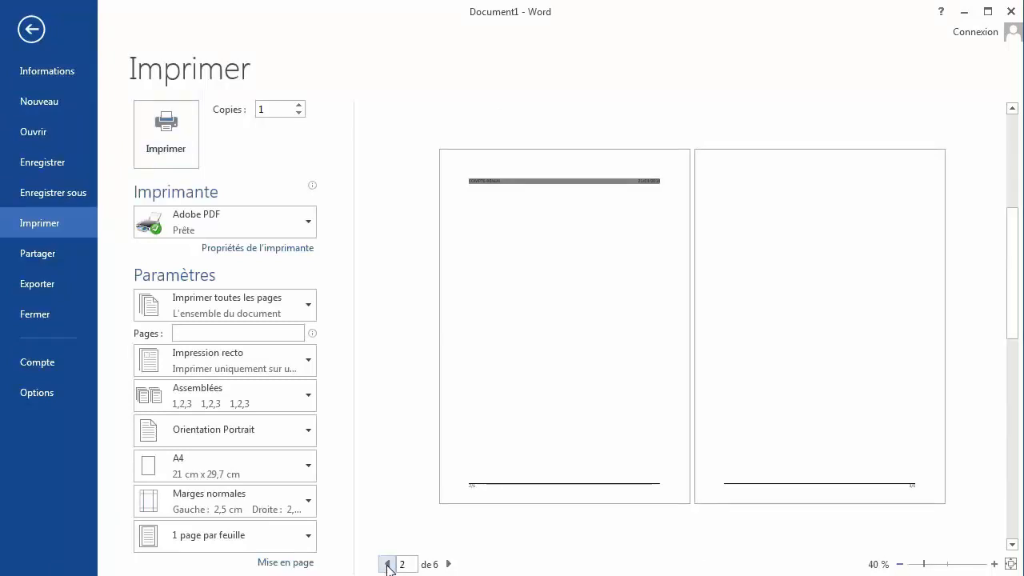
left_click(388, 564)
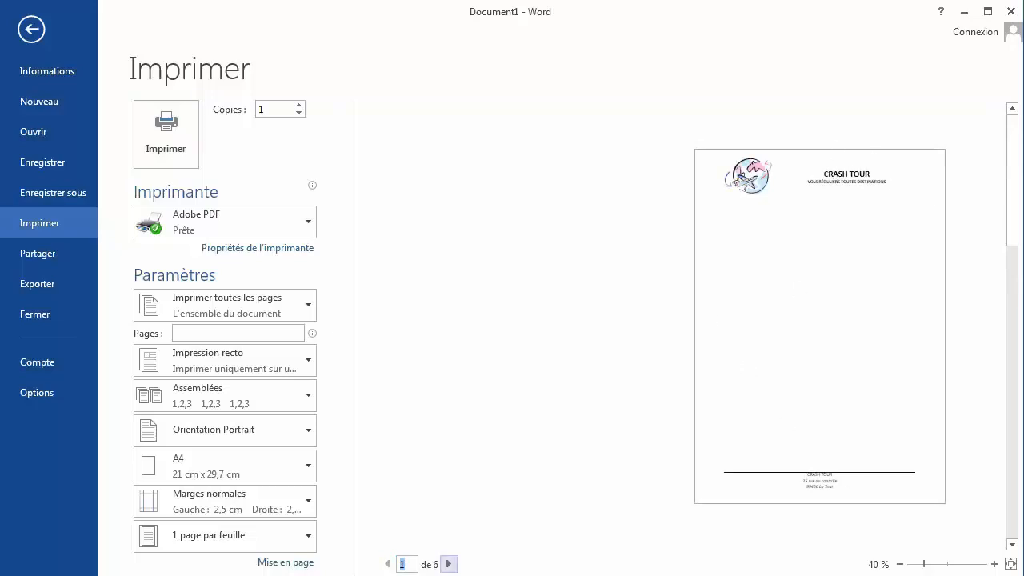
left_click(448, 564)
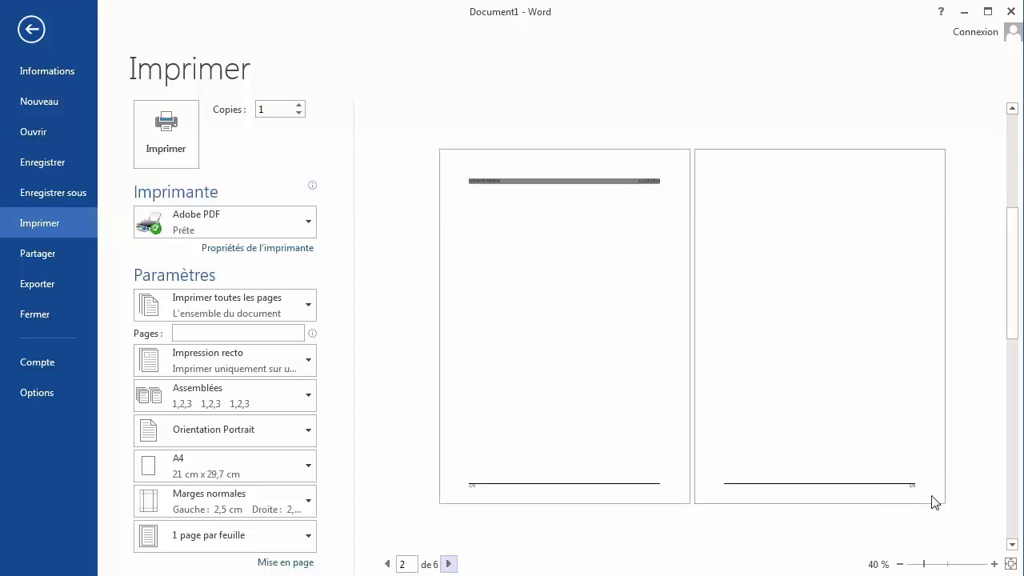
left_click(449, 565)
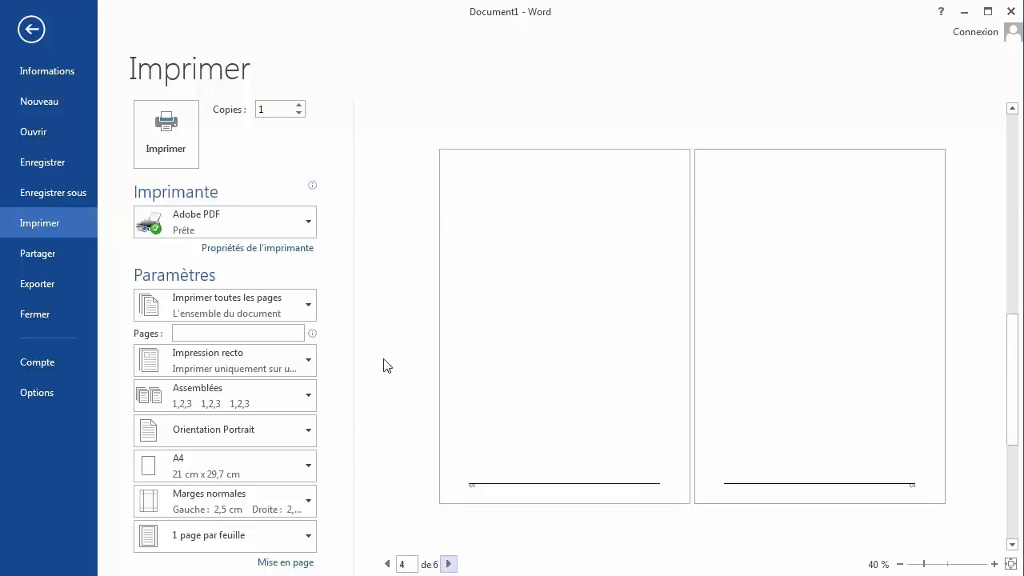
Save the document as a Word file named Crash tour in the ENI Writer OOo 2 folder
left_click(46, 162)
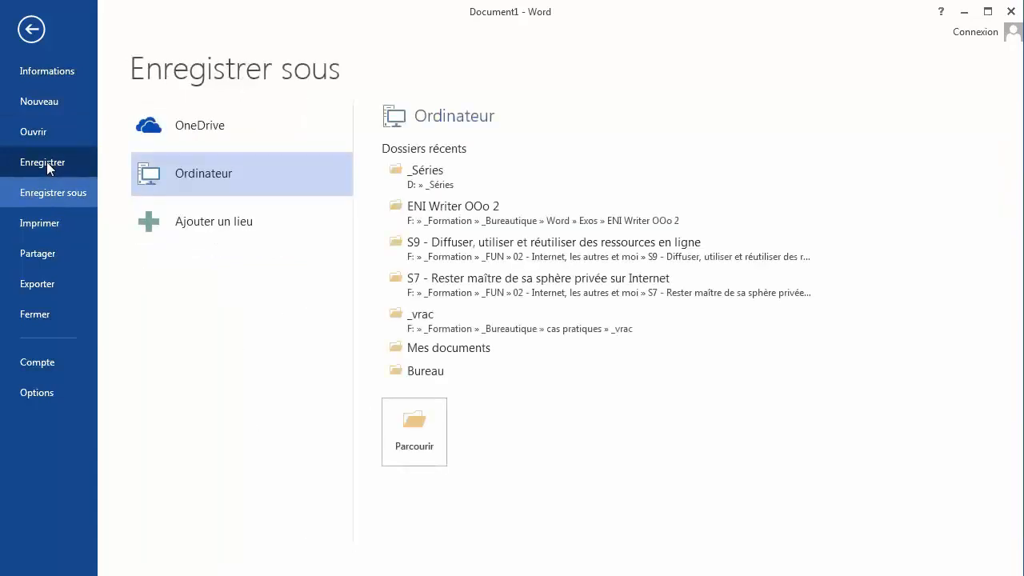
left_click(459, 209)
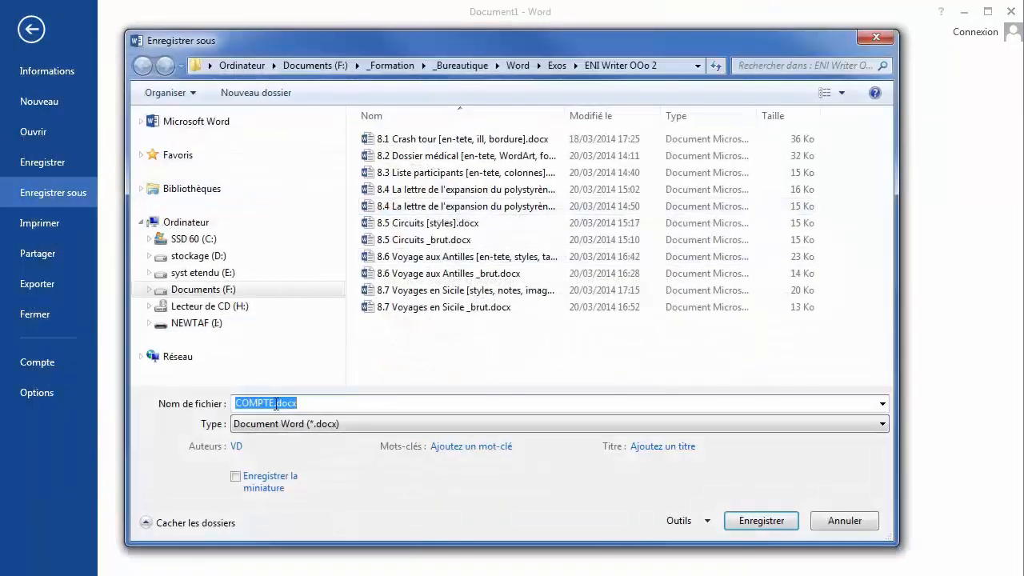
type("Cra")
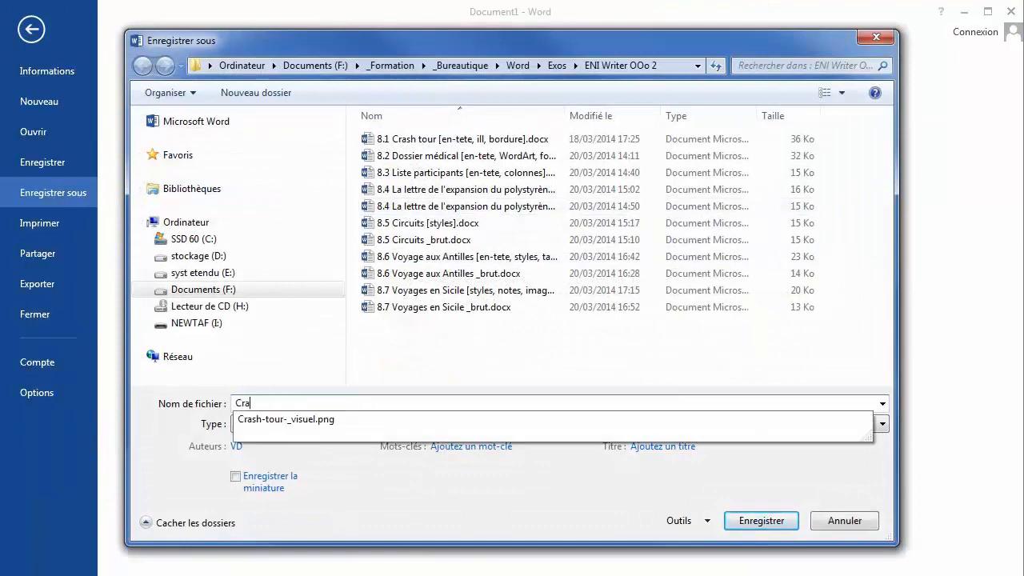
type("sh tour")
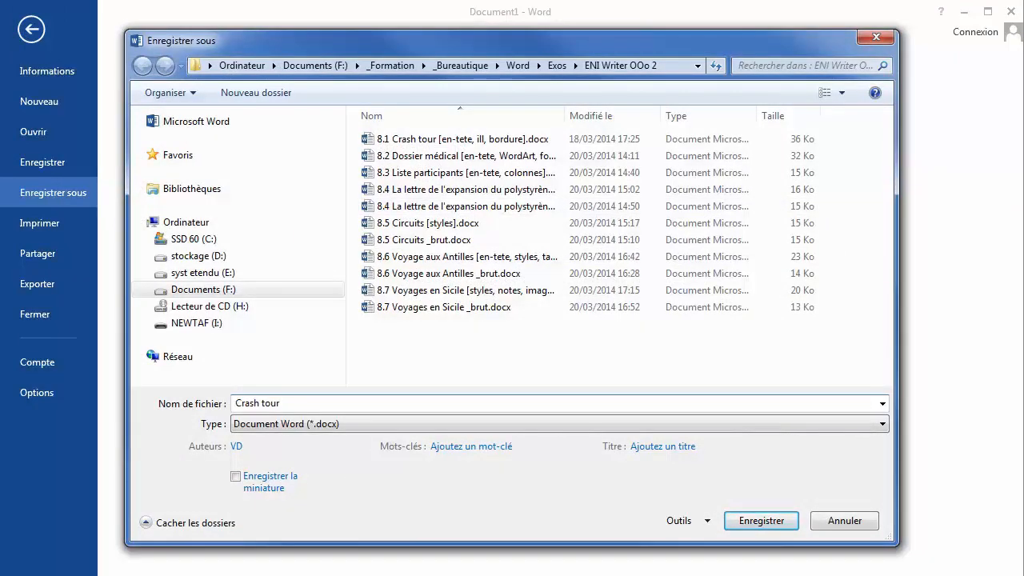
left_click(734, 522)
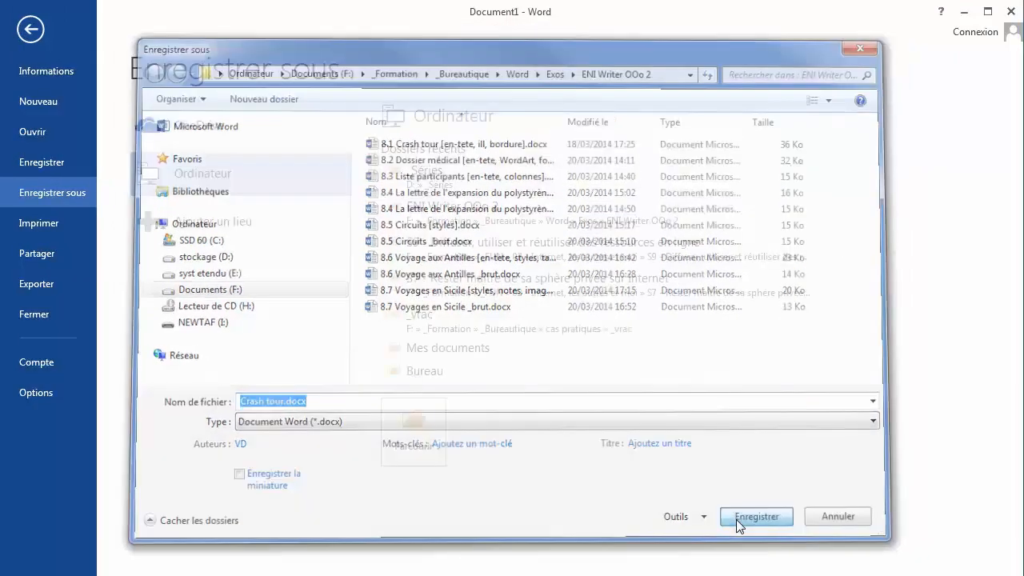